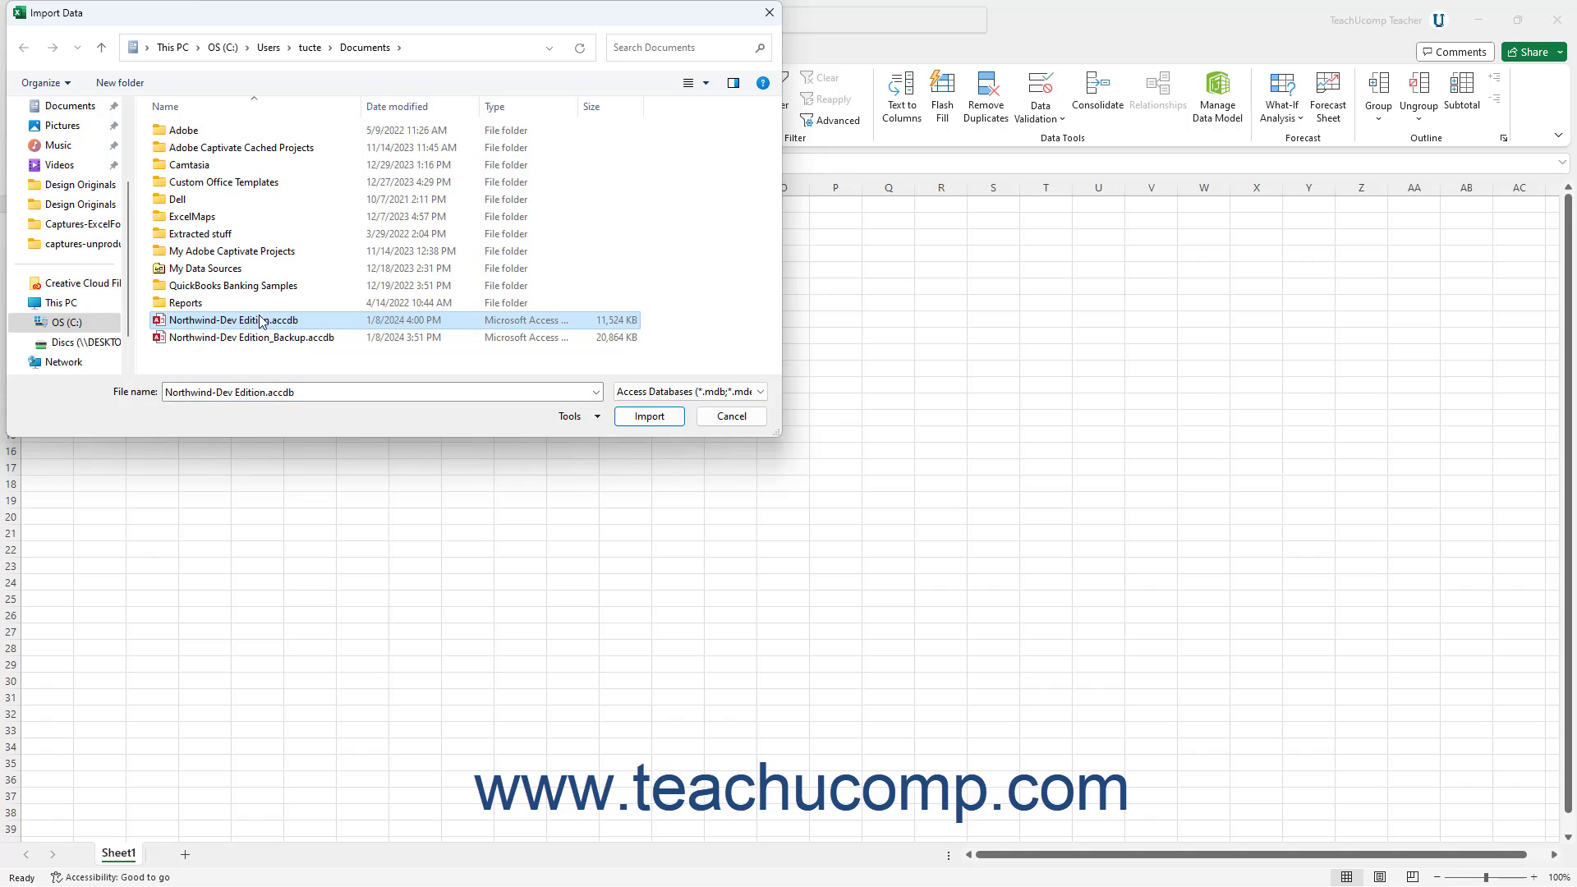
Load the Employees, OrderDetails, Orders and Products tables together from the Access database Northwind-Dev Edition.accdb.
click(643, 418)
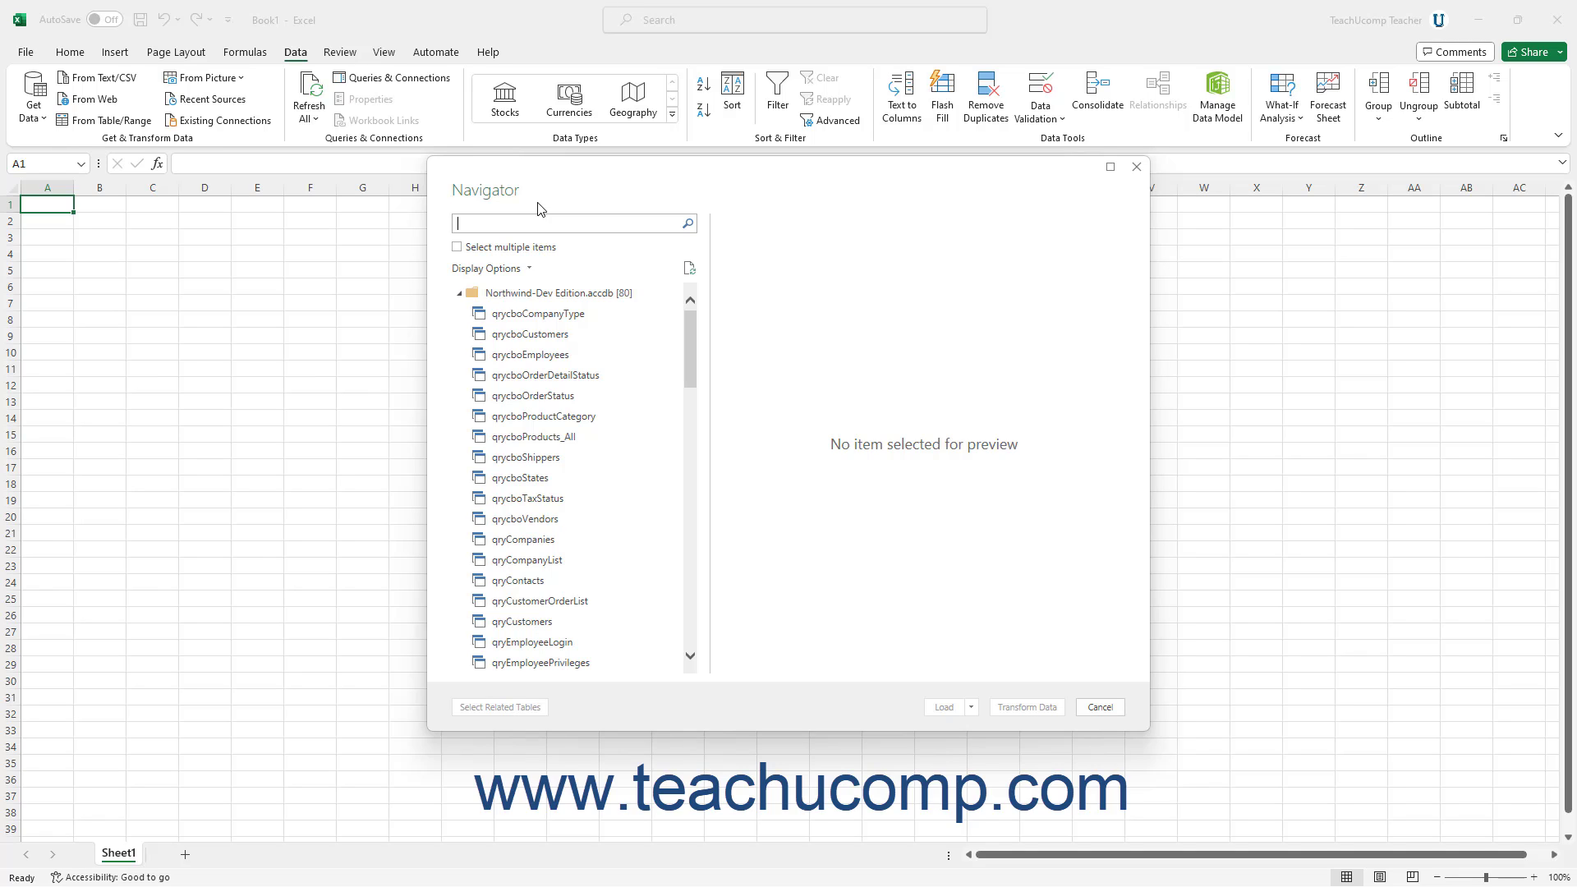
click(478, 251)
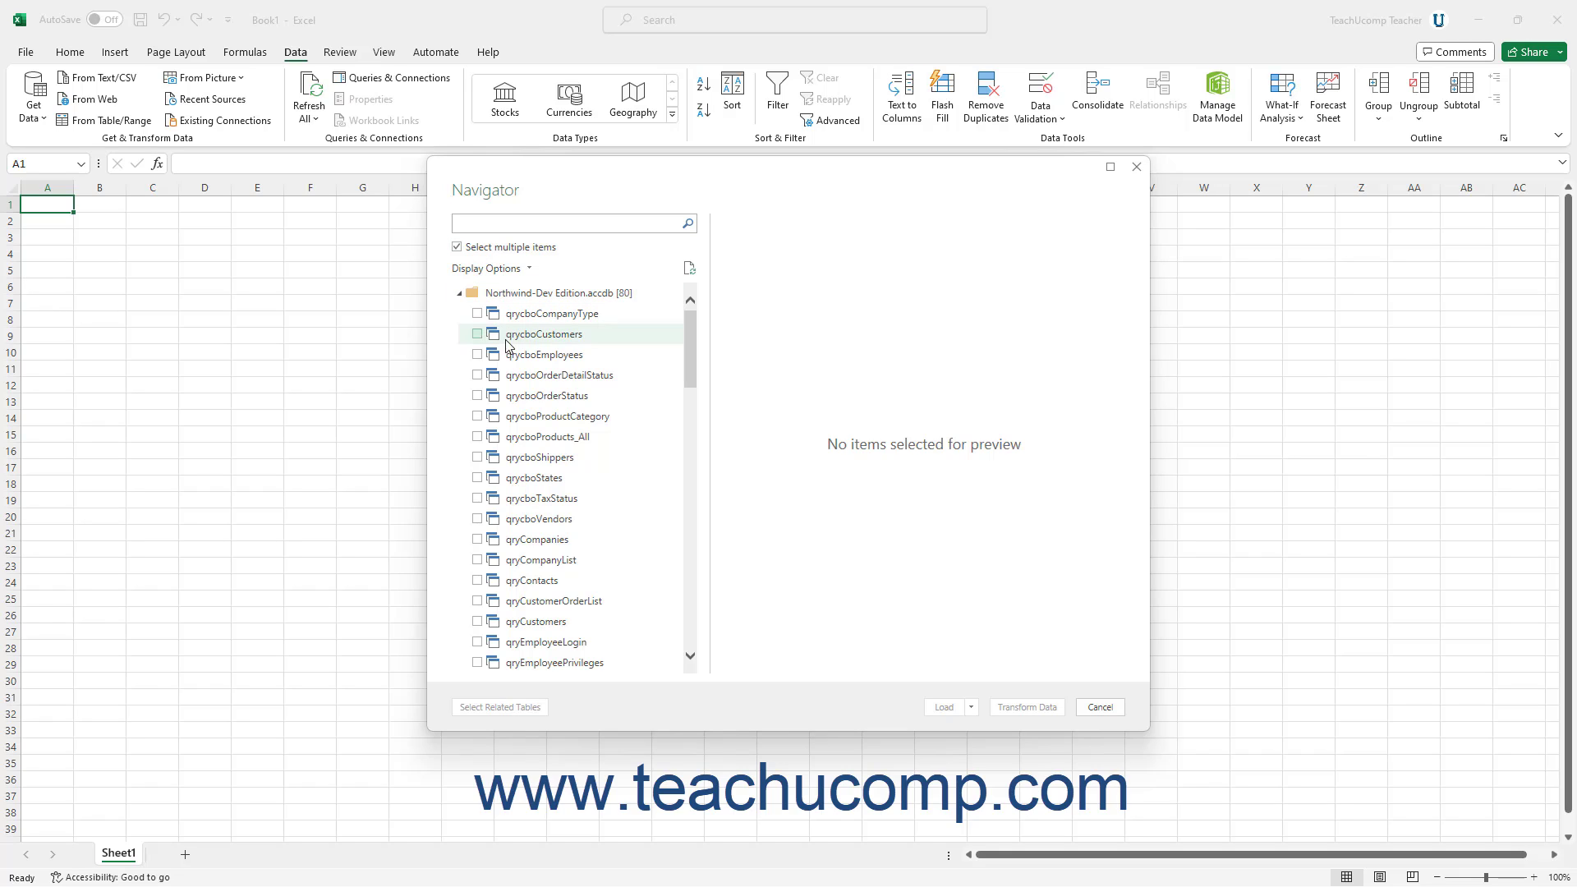
scroll(526, 399, down, 5)
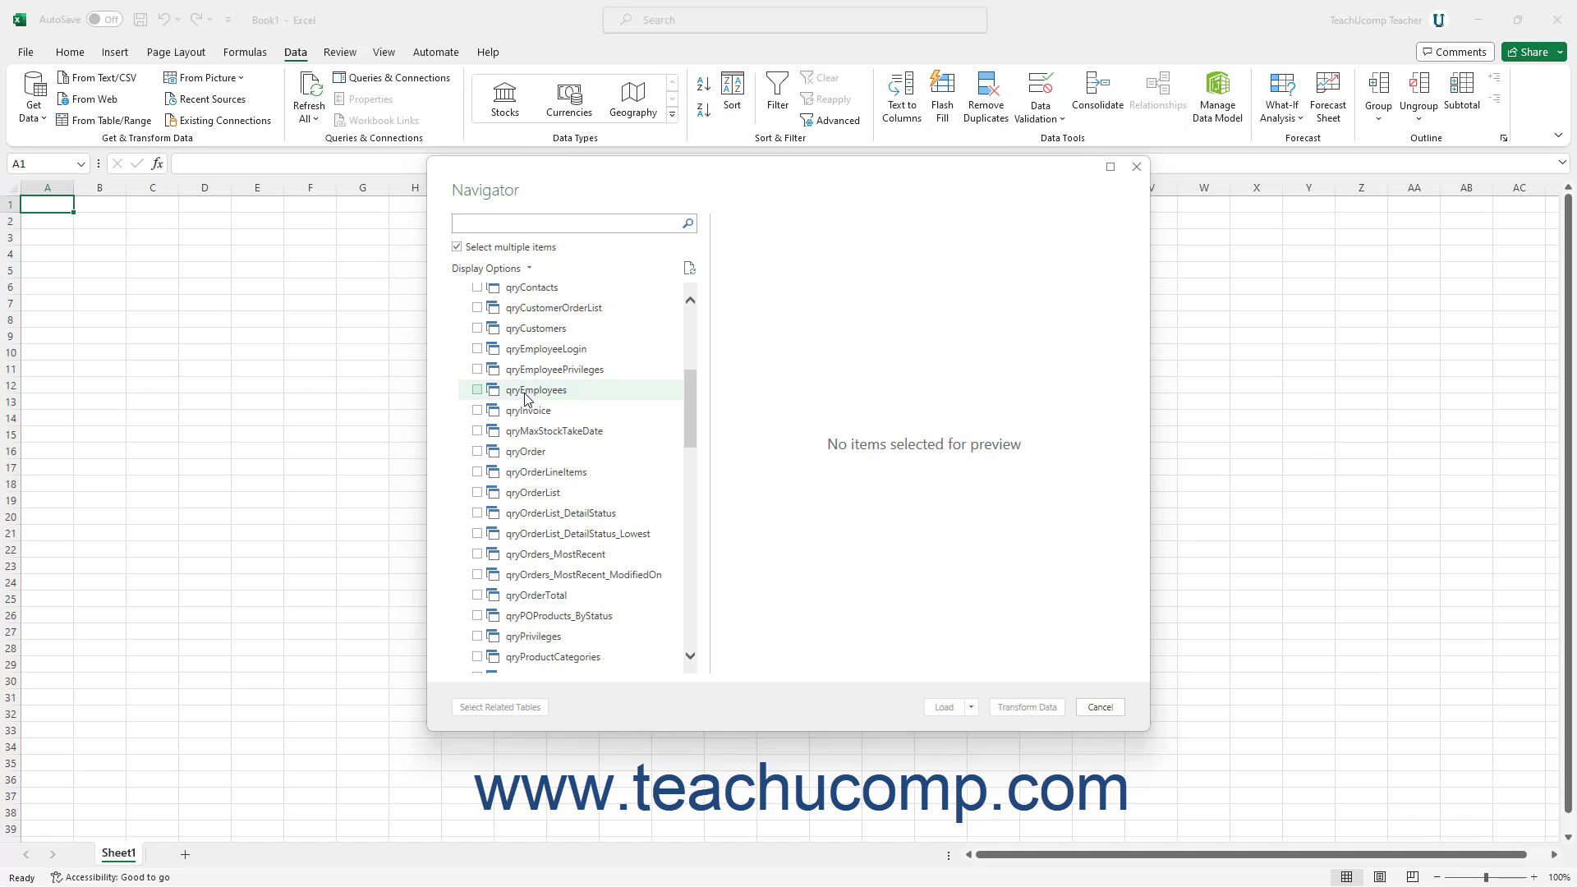
scroll(525, 400, down, 10)
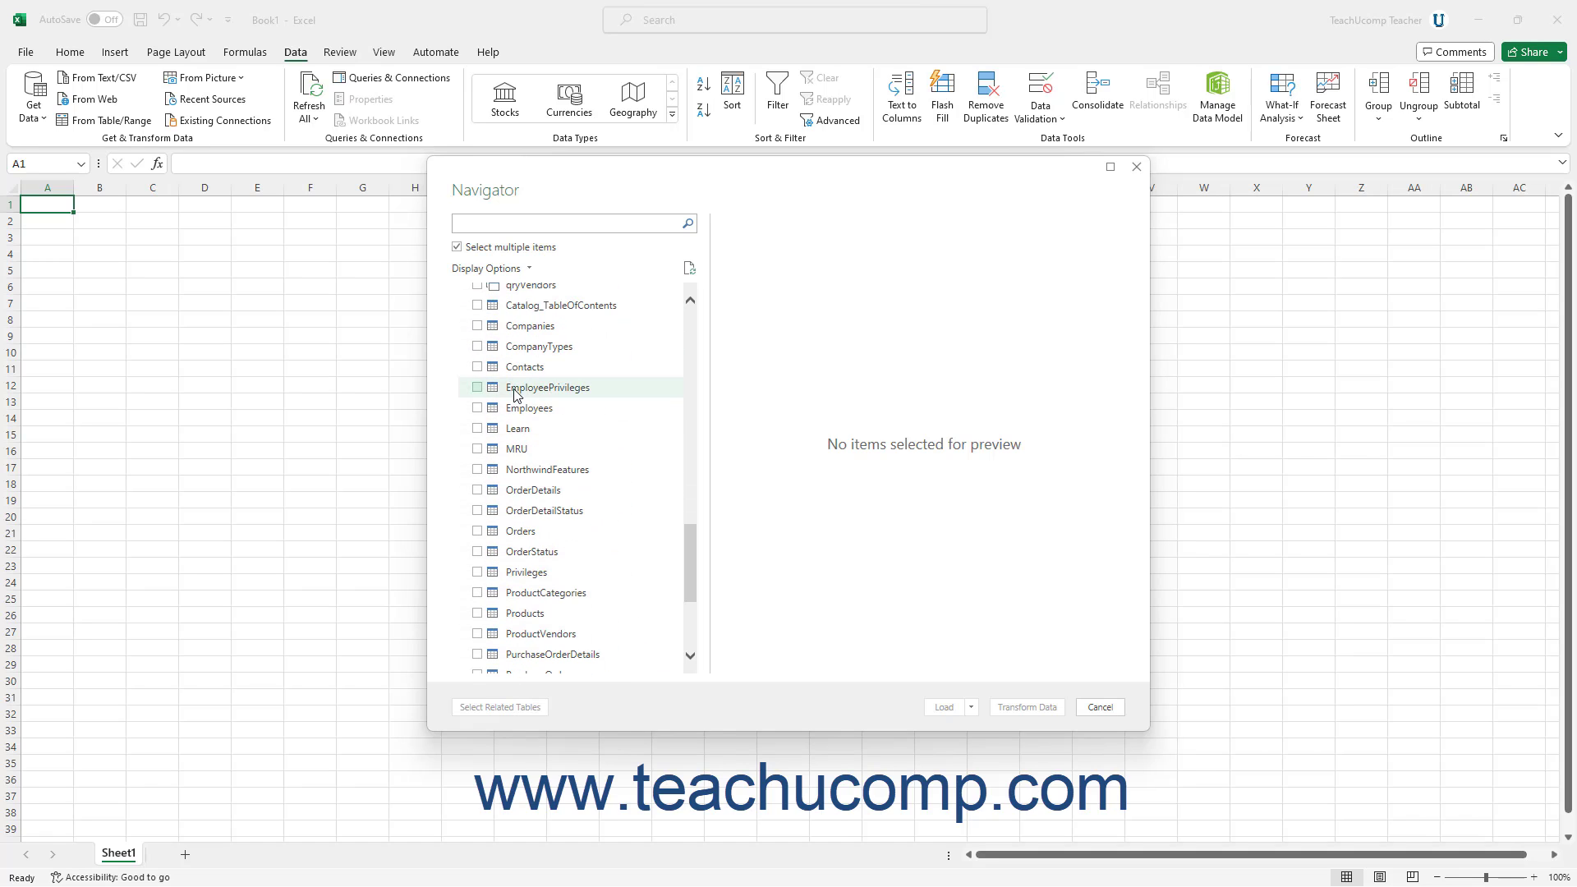
click(478, 408)
click(478, 491)
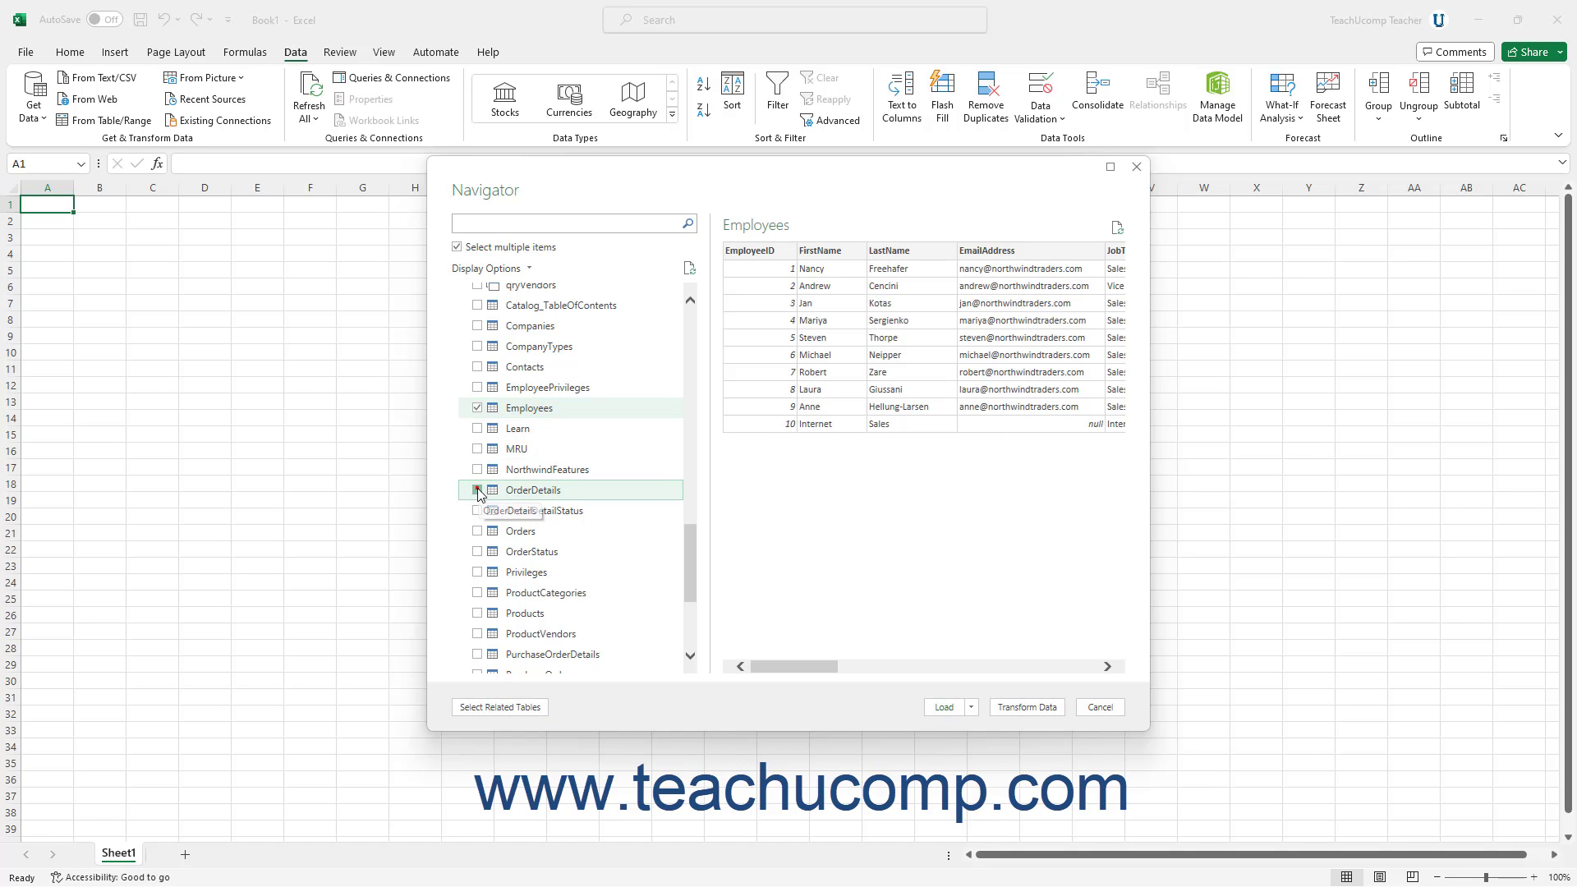
click(478, 531)
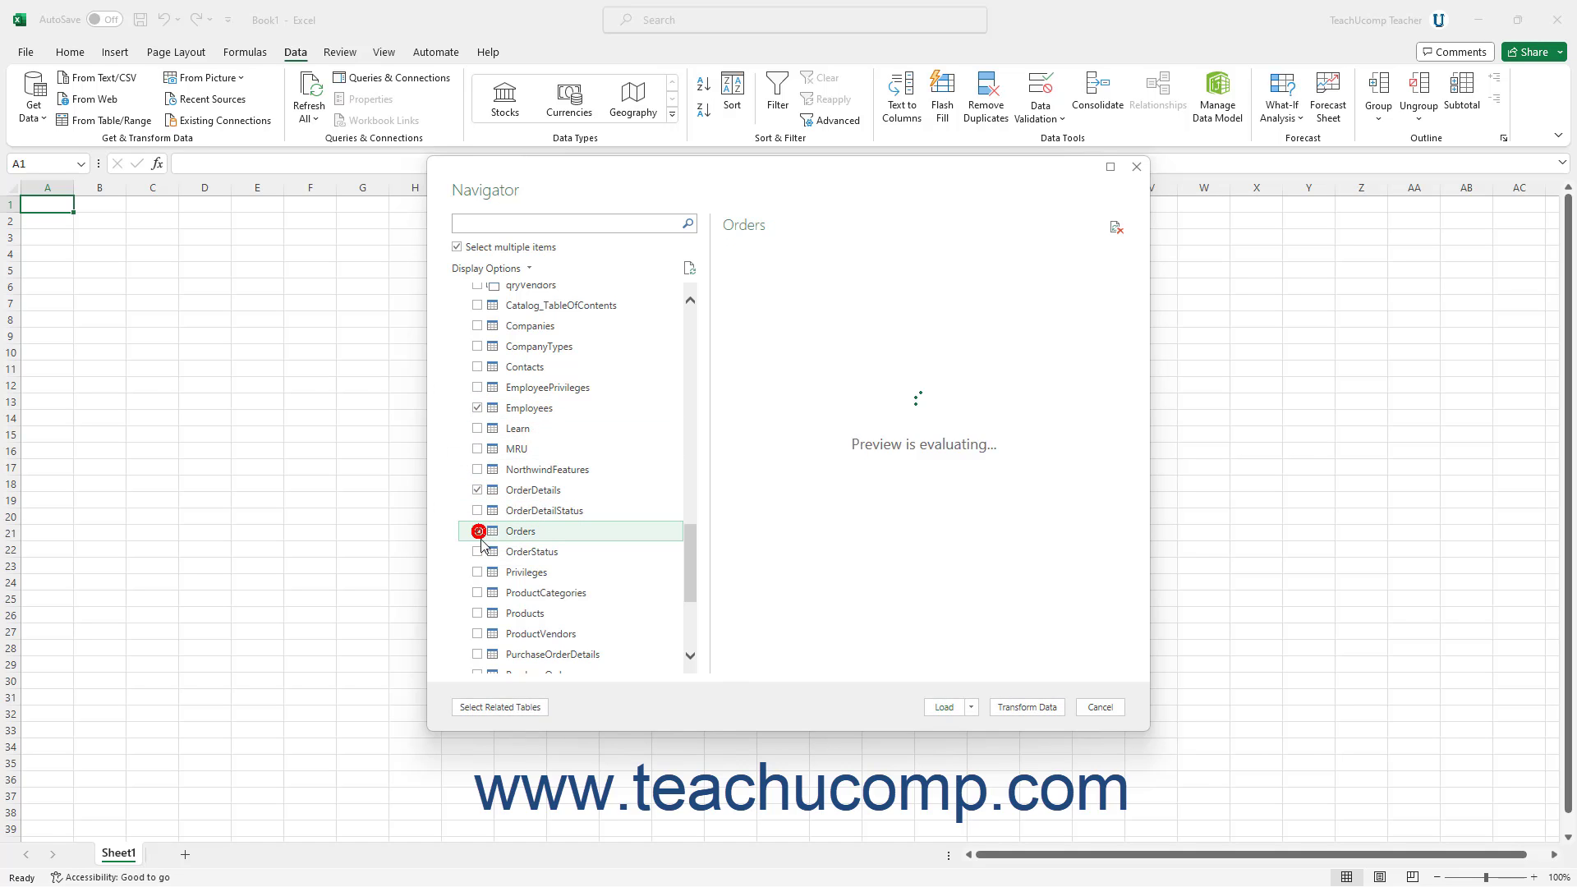
click(478, 614)
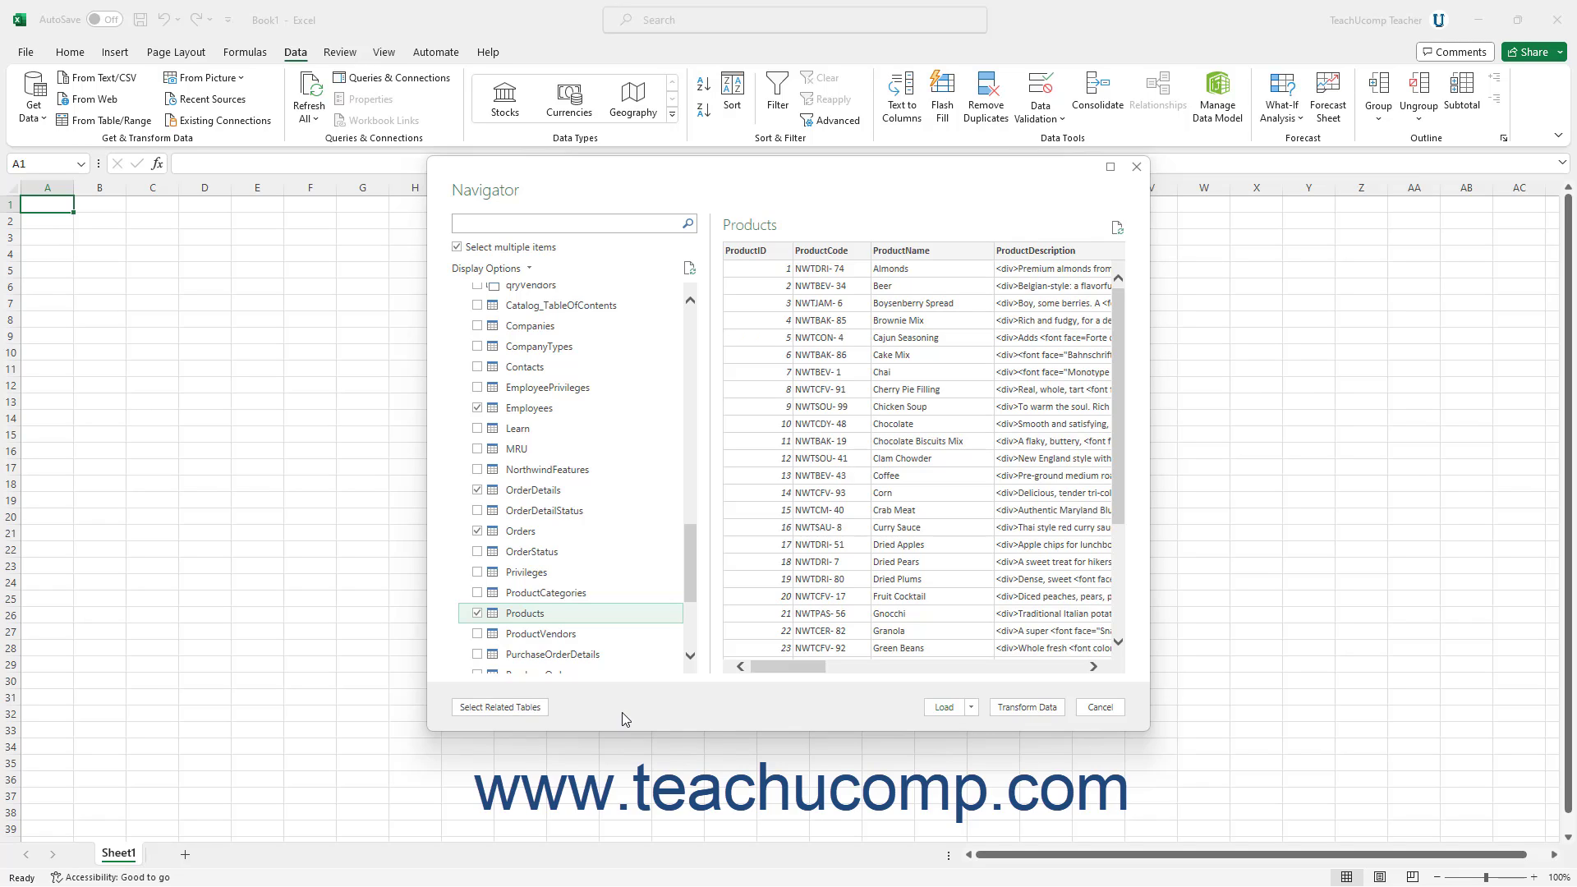
click(944, 708)
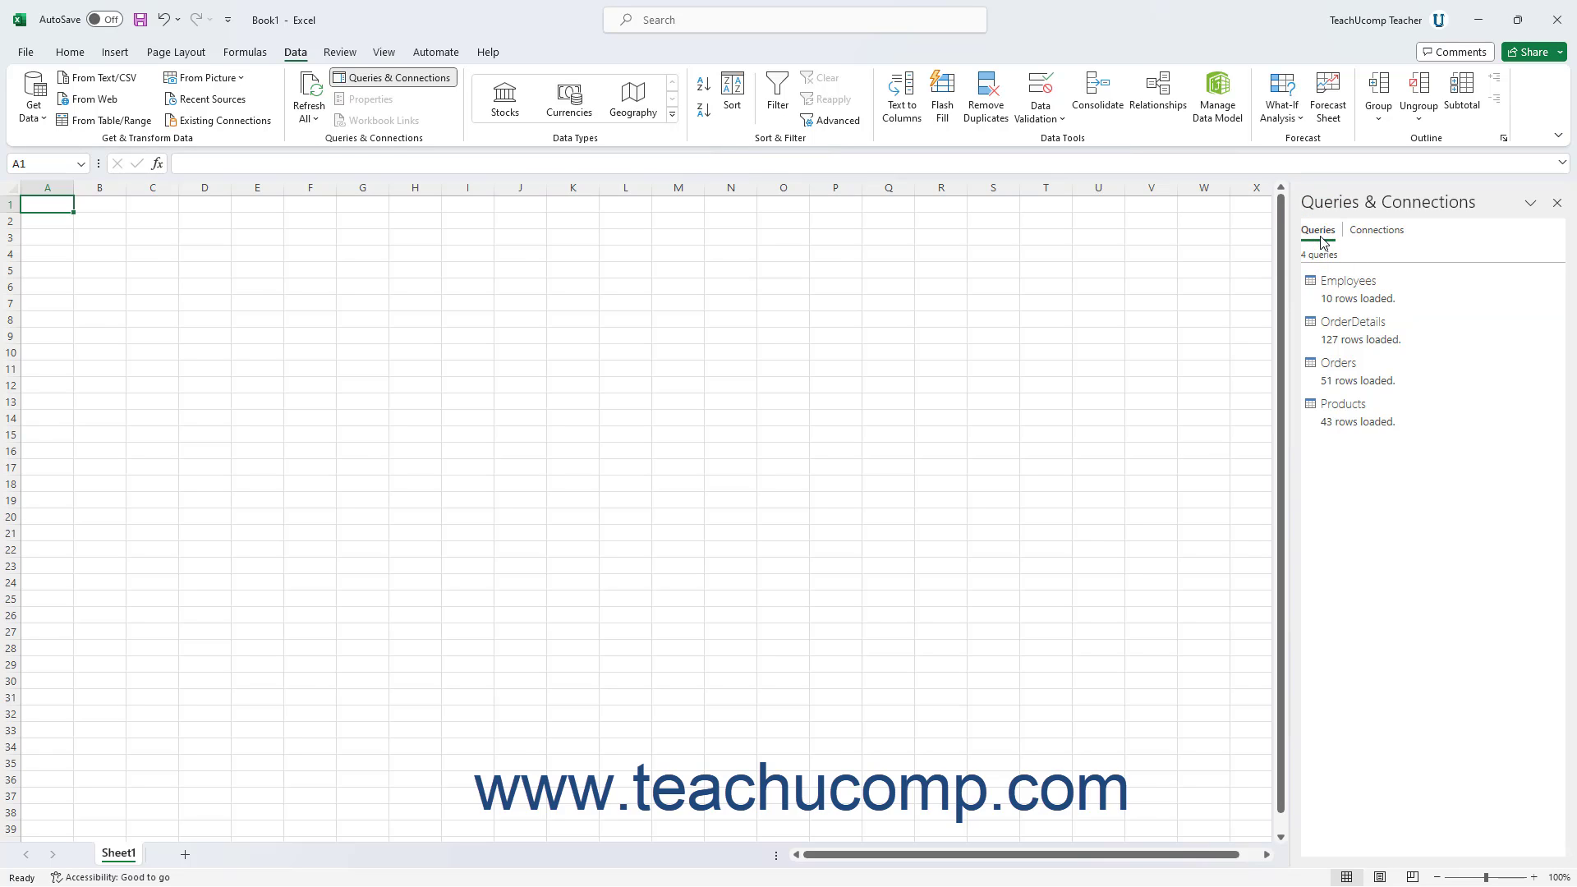
Review the workbook's connections and queries, including the Employees query's preview details and its additional commands.
click(1370, 240)
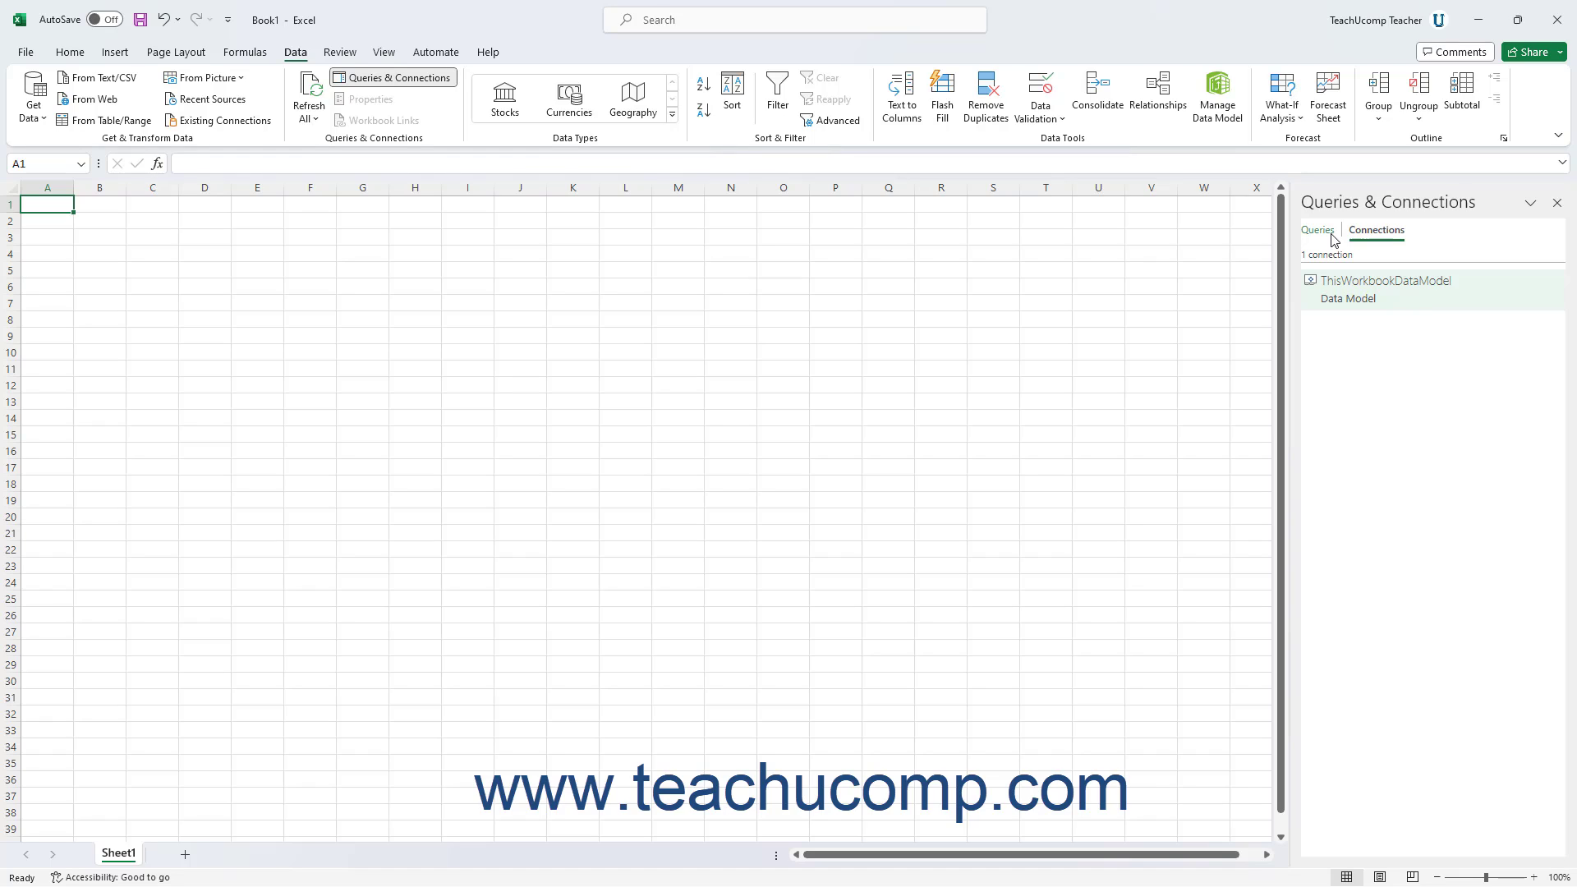
click(1330, 239)
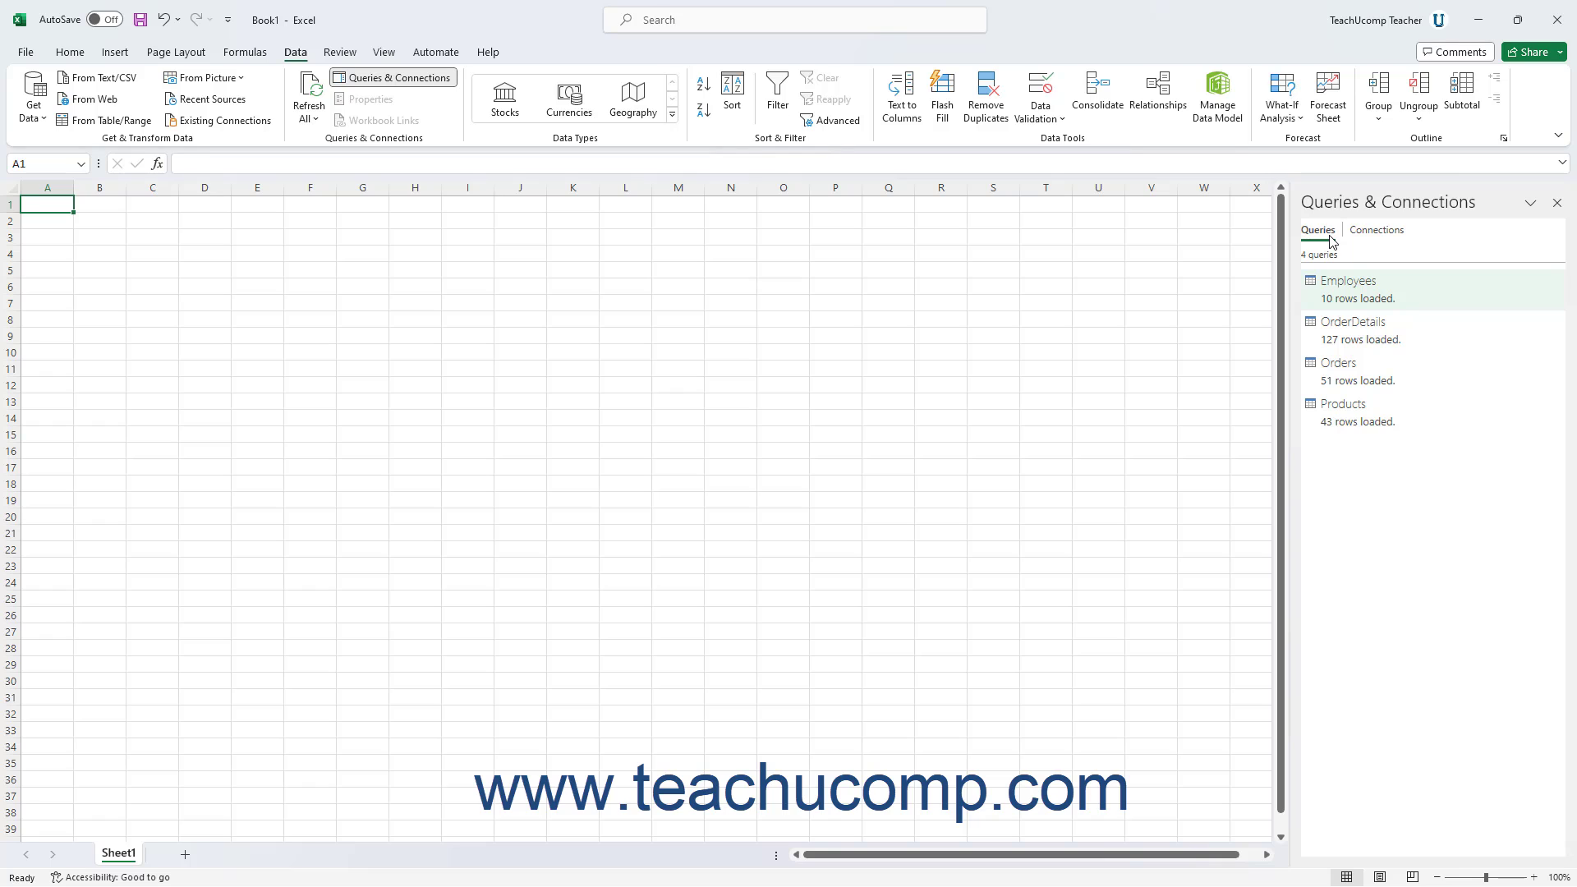
mouse_move(1349, 289)
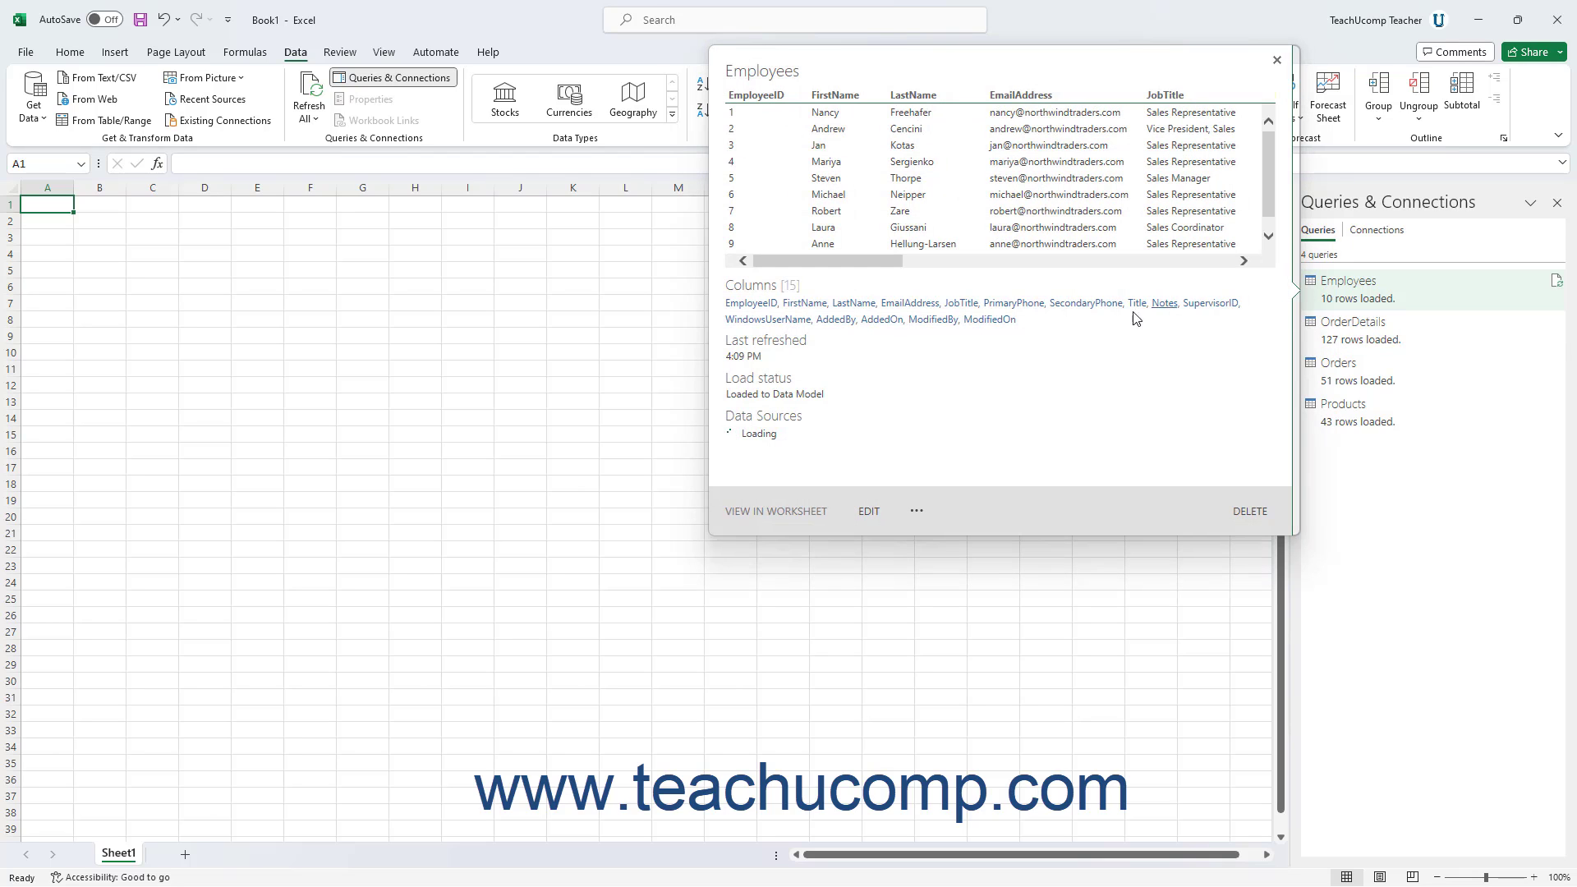
click(914, 513)
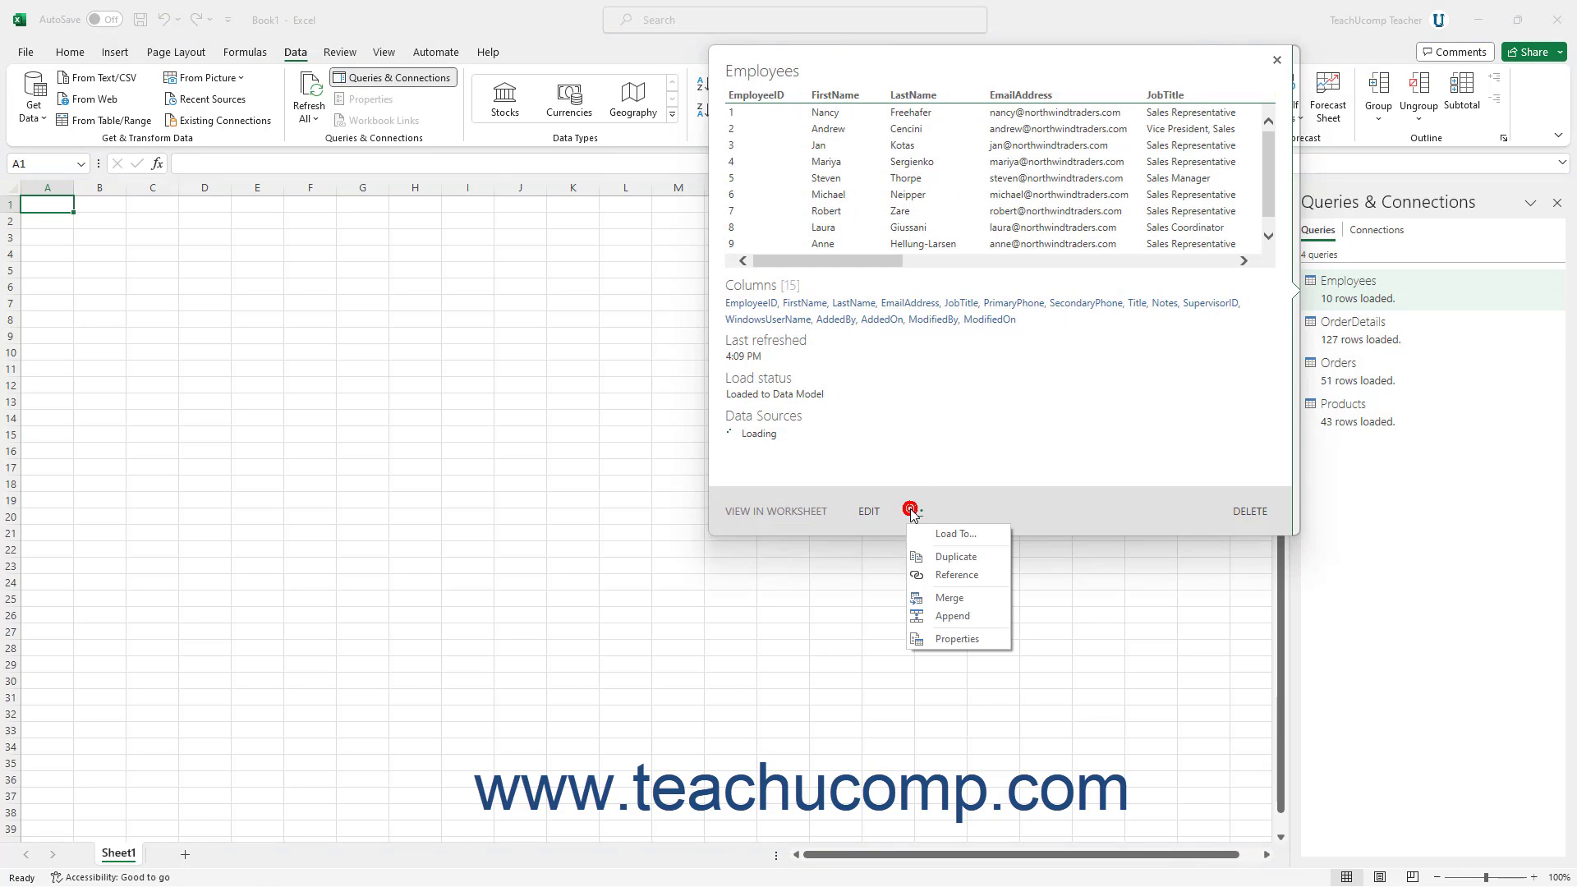
click(999, 501)
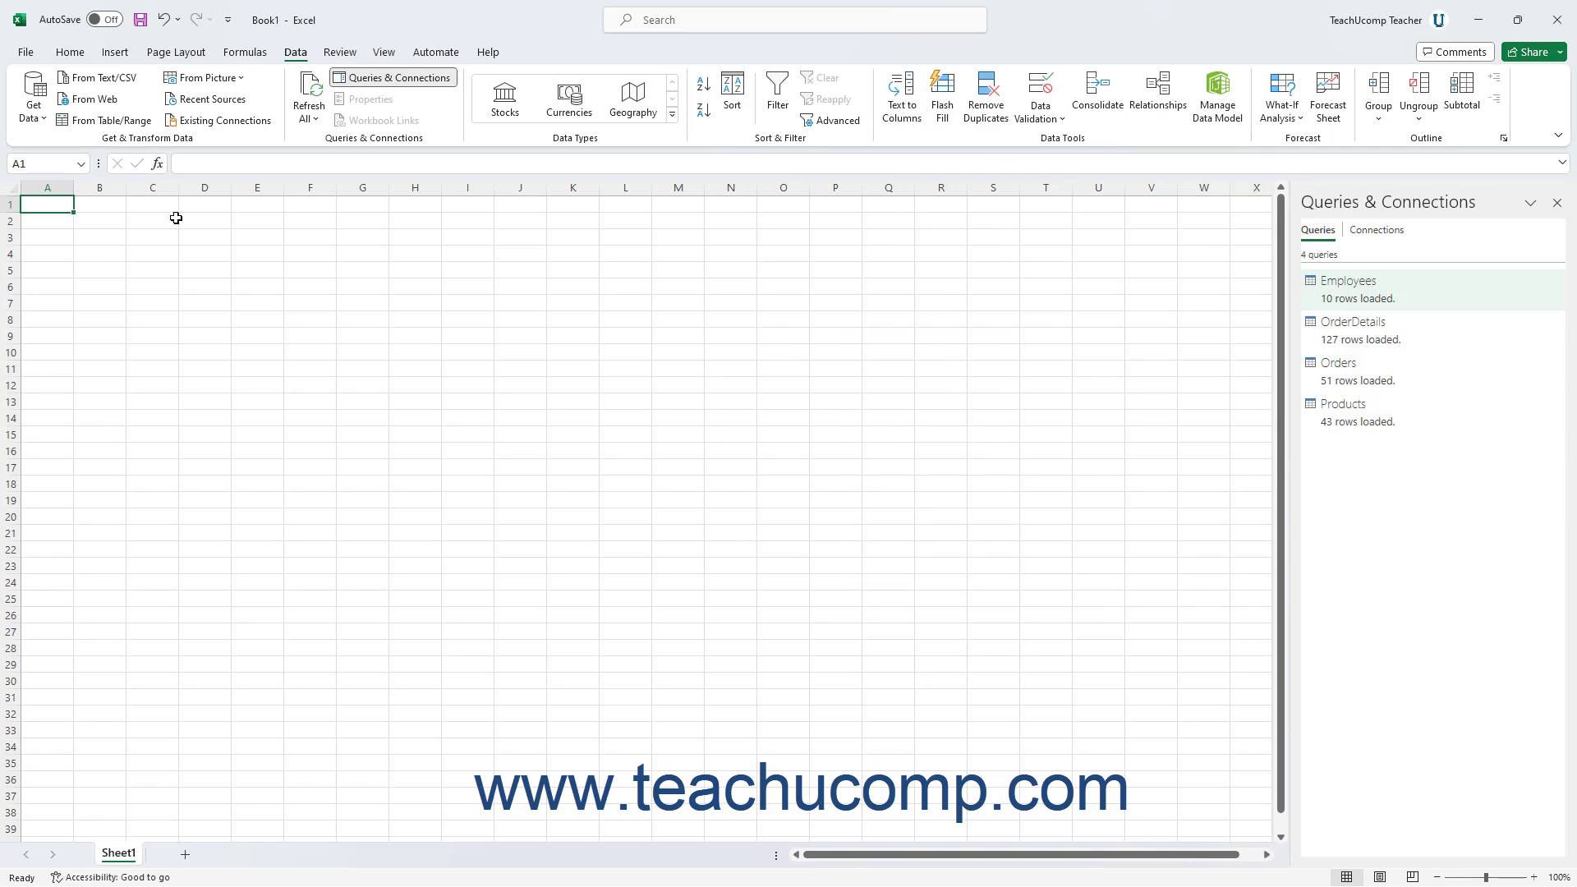
Start another Microsoft Access database import using Northwind-Dev Edition.accdb as the source.
click(39, 119)
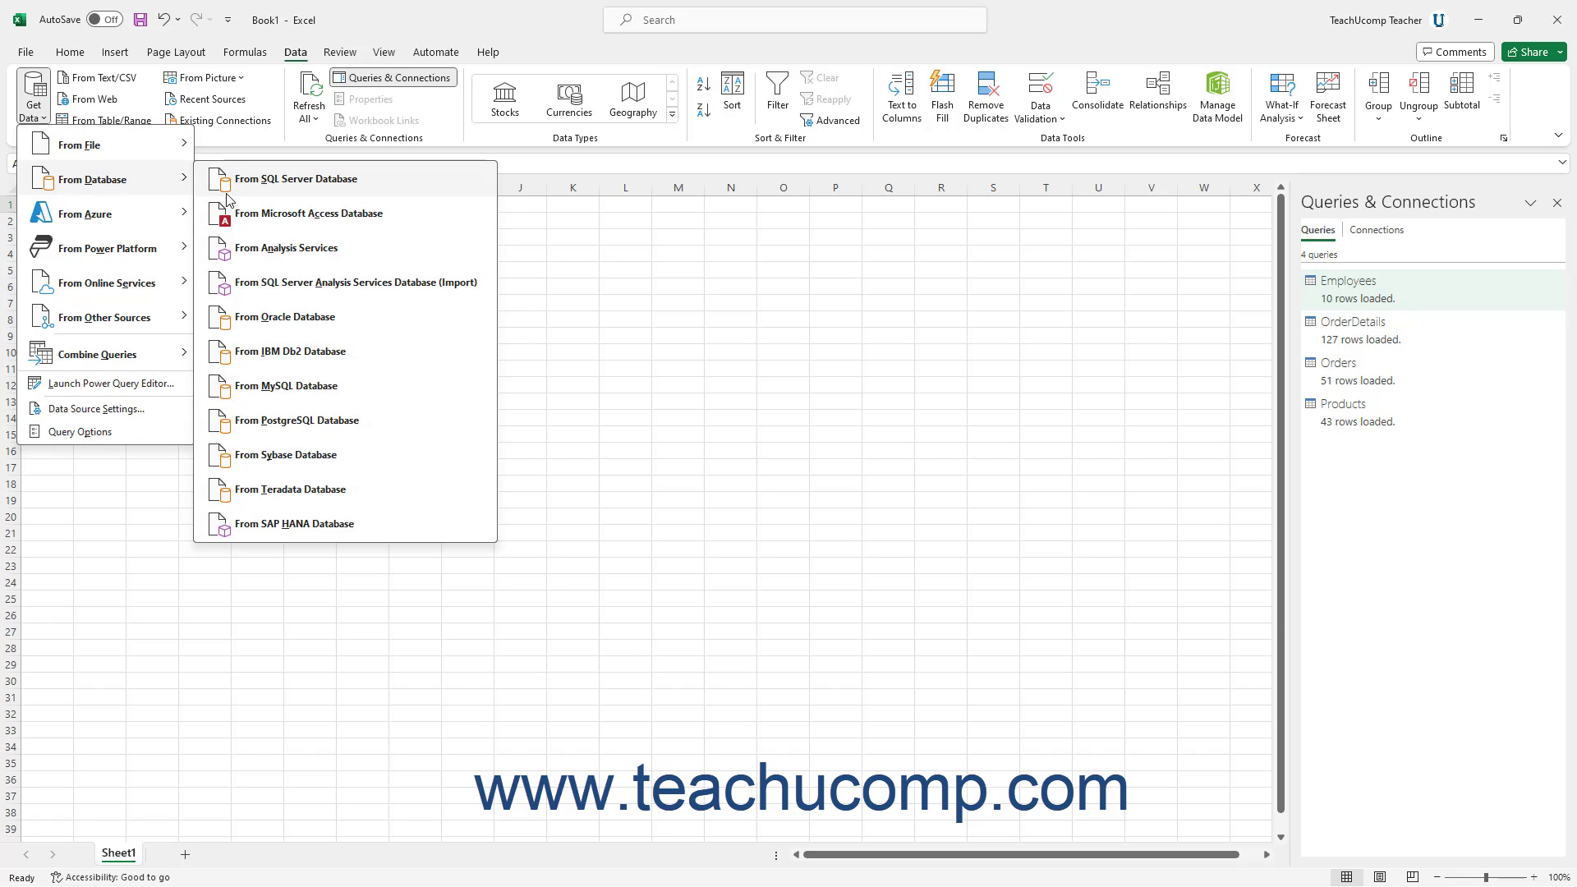
click(269, 219)
click(280, 320)
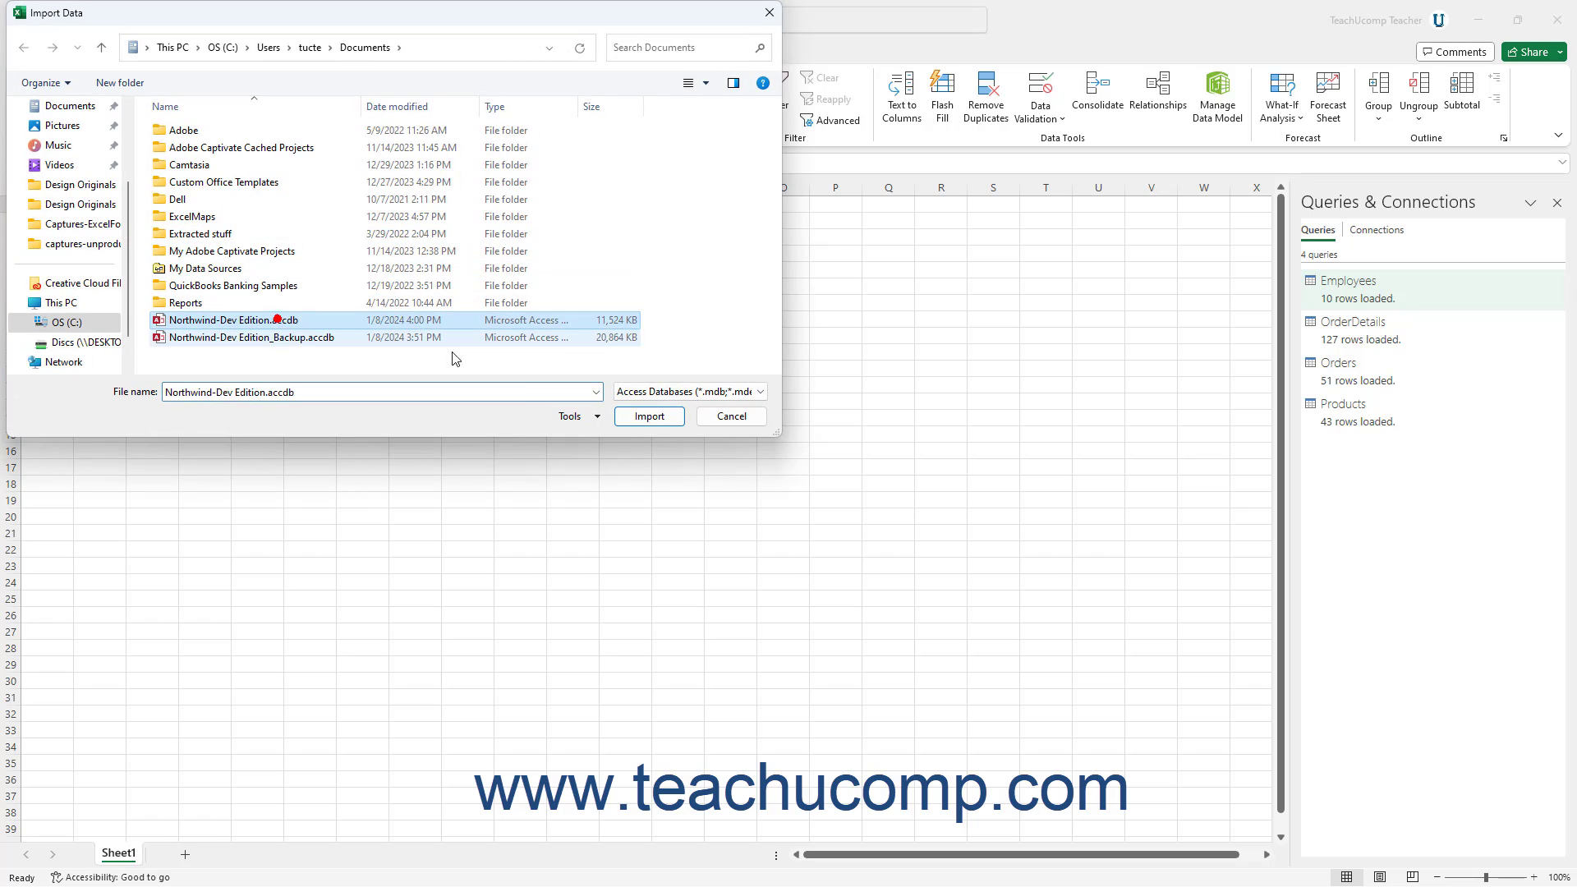
click(646, 421)
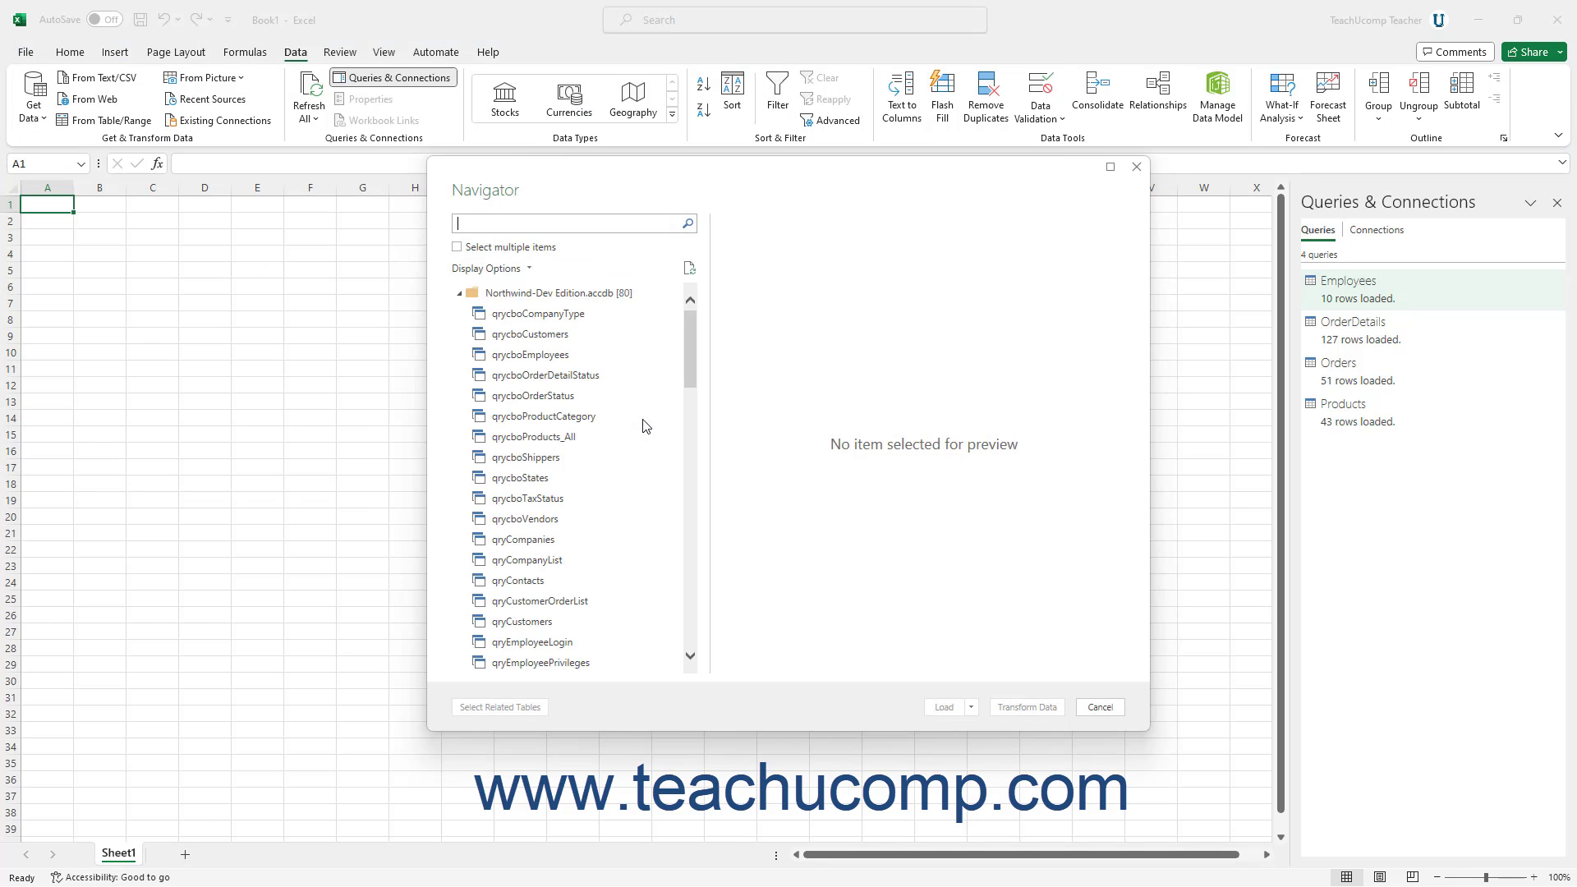
Choose the OrderStatus table with the Load To option, and dismiss the import options without loading its data.
scroll(640, 427, down, 5)
scroll(640, 434, down, 15)
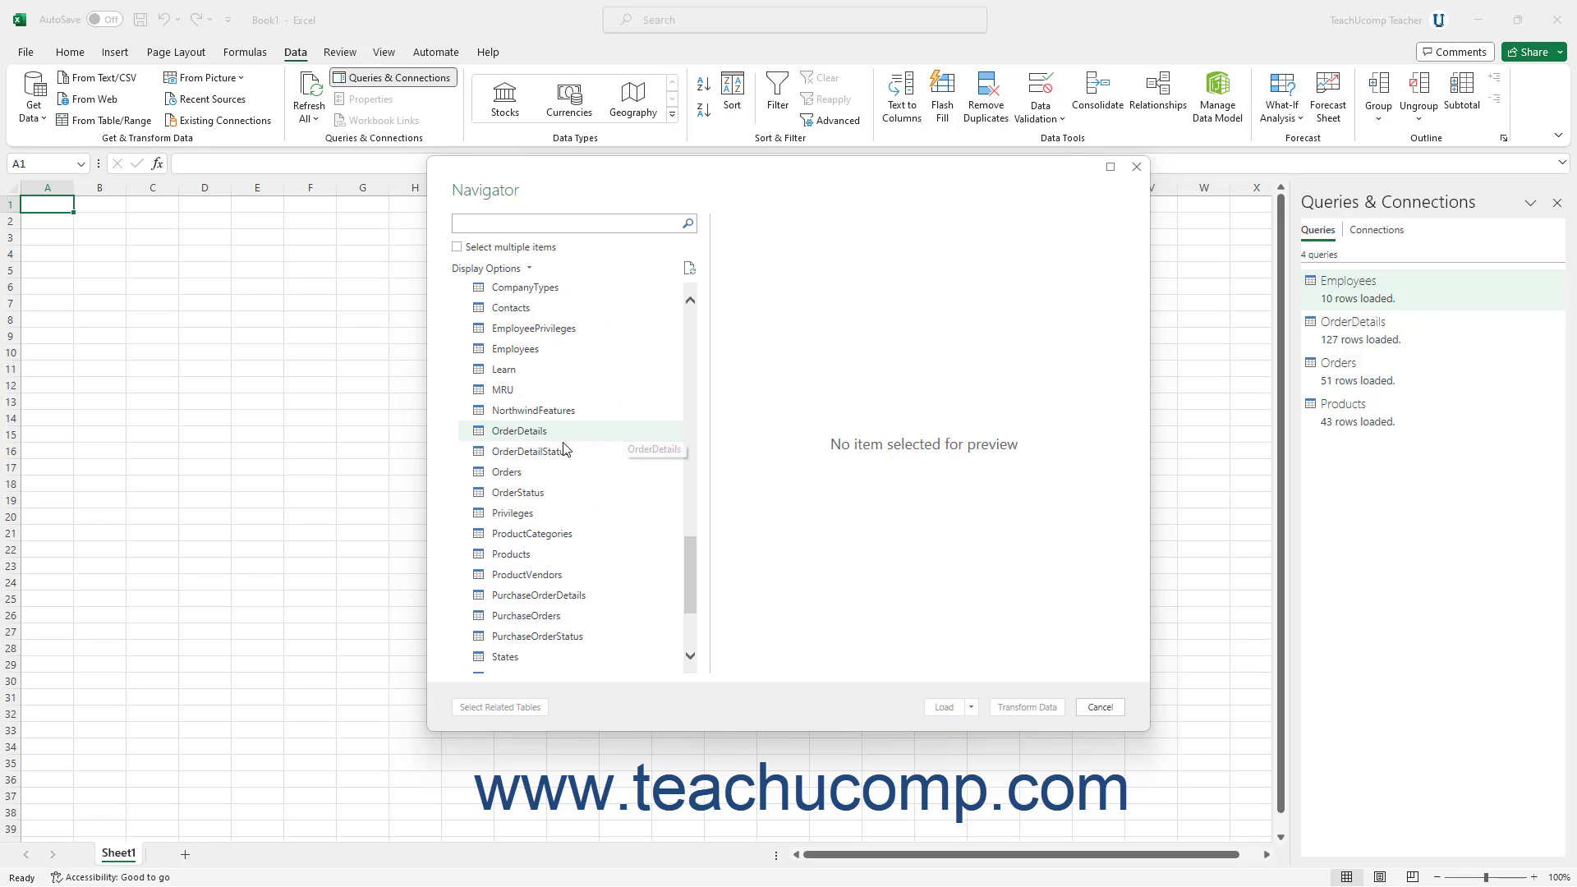
click(483, 497)
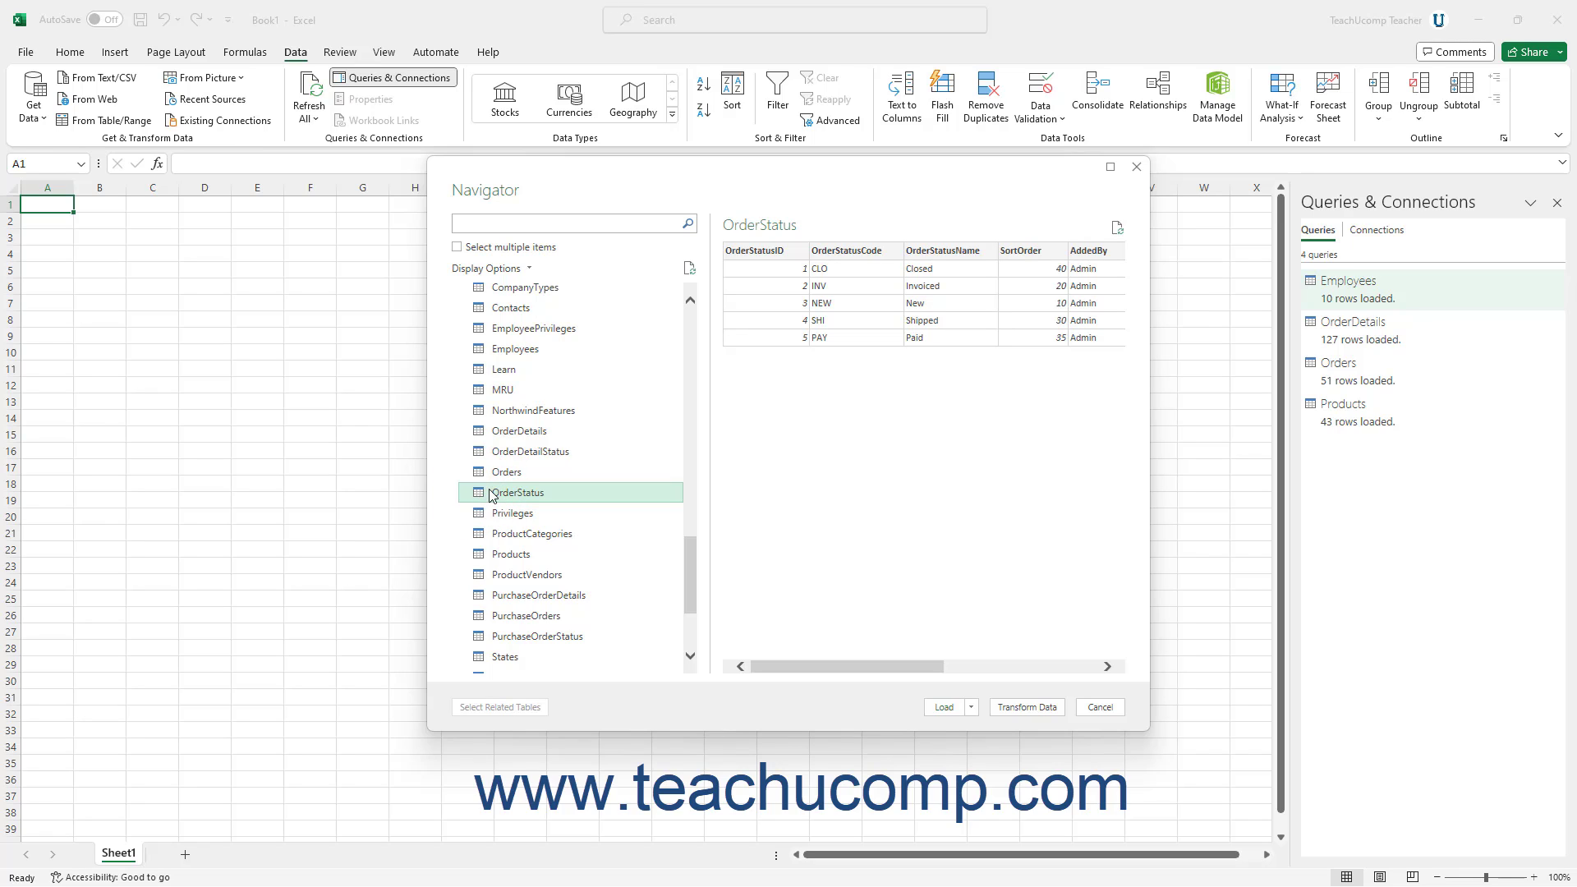
click(973, 710)
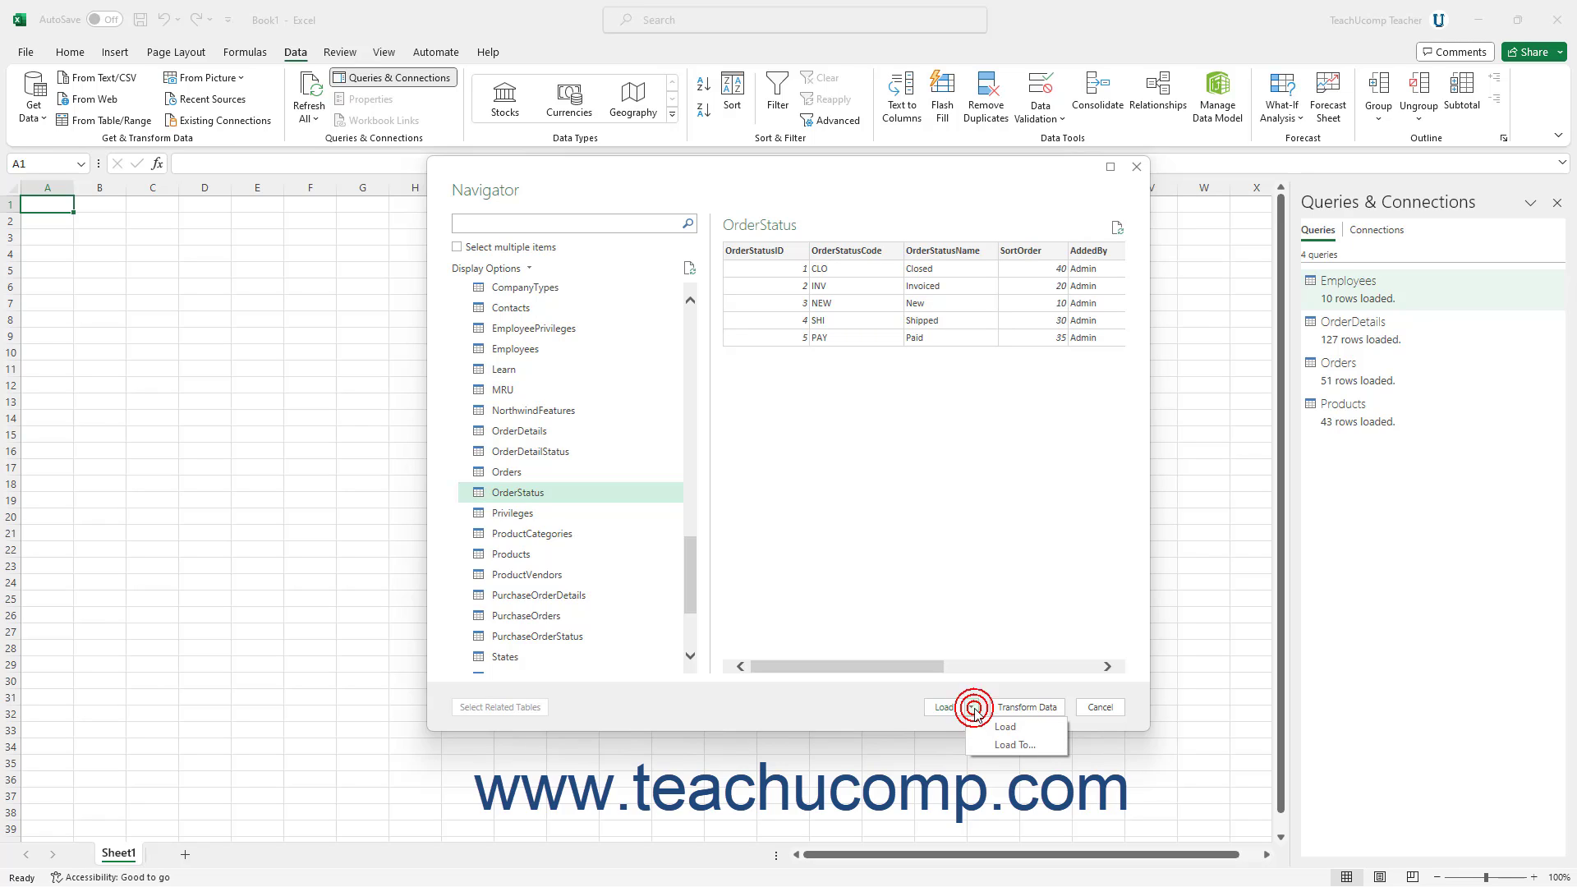
click(993, 746)
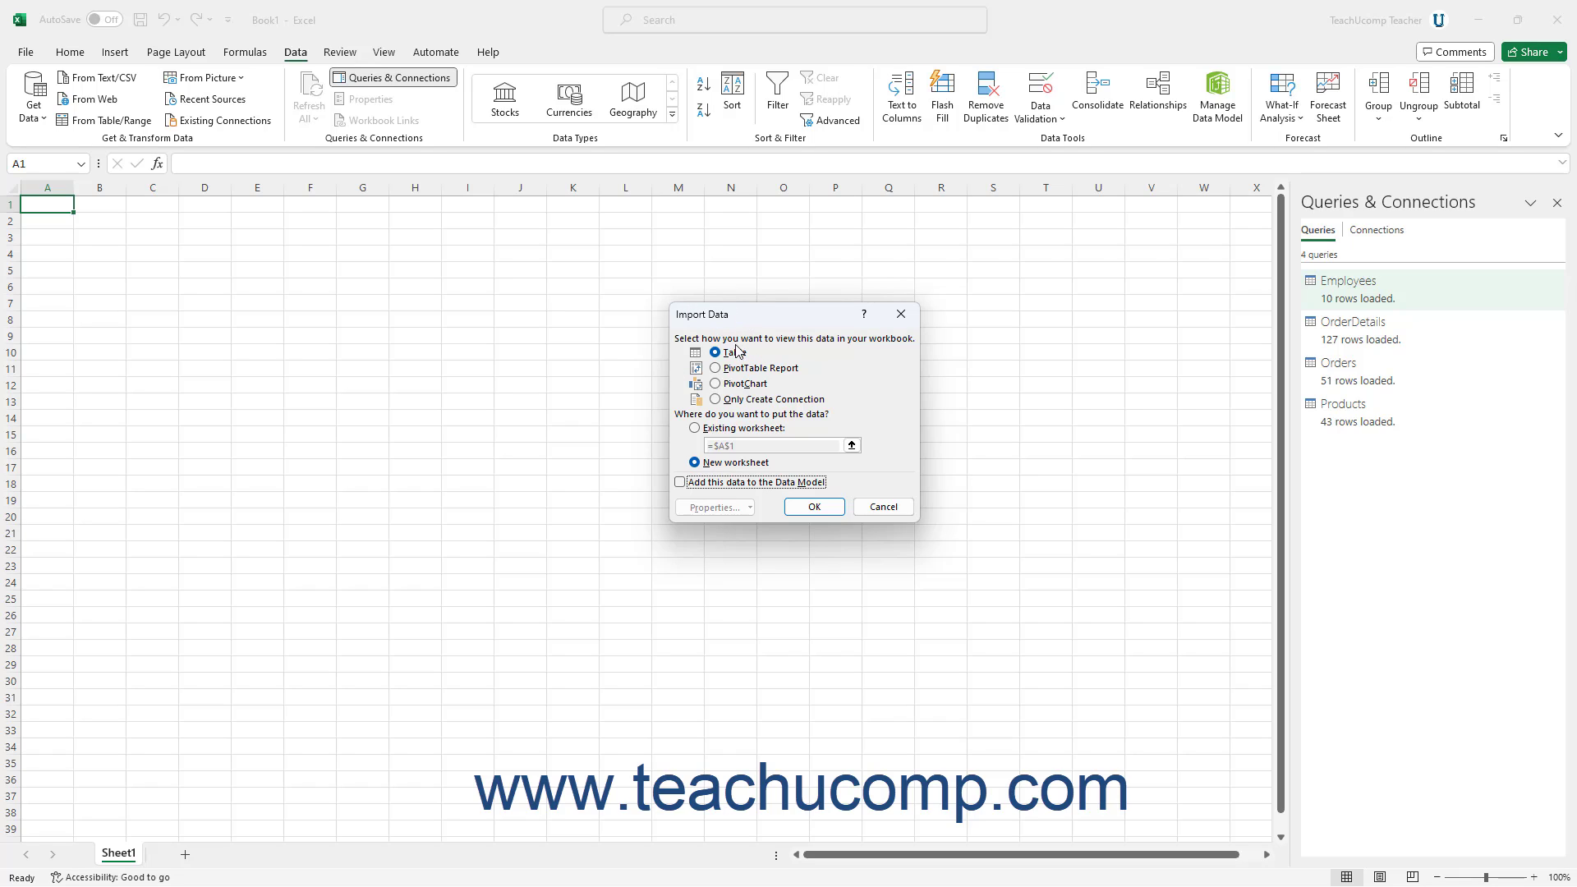
click(900, 508)
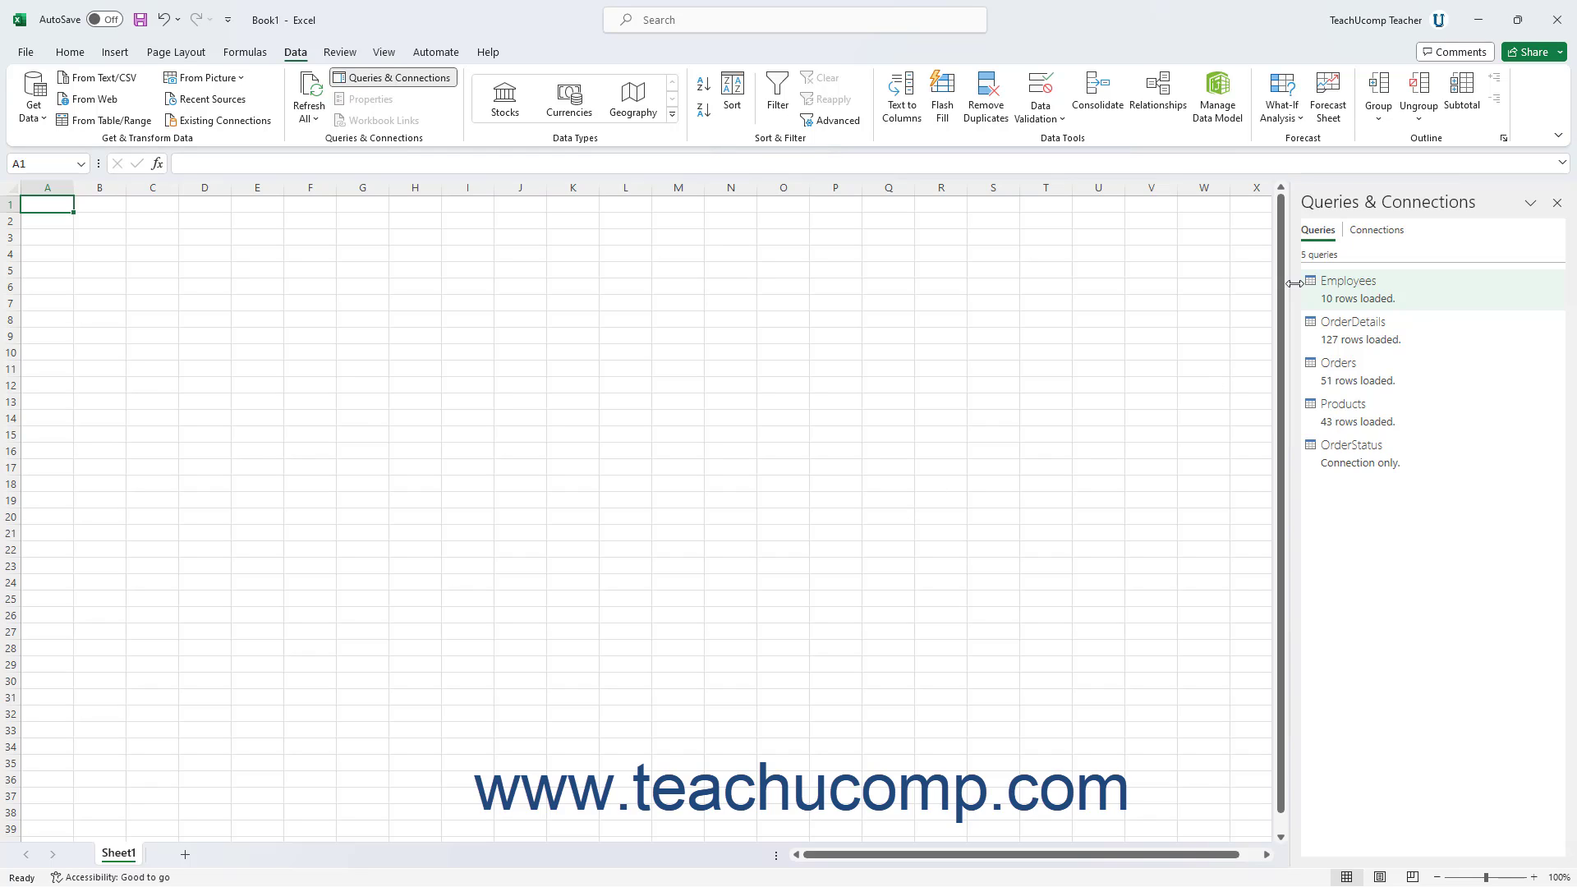
Hide the list of workbook queries and connections and show it again.
click(1312, 234)
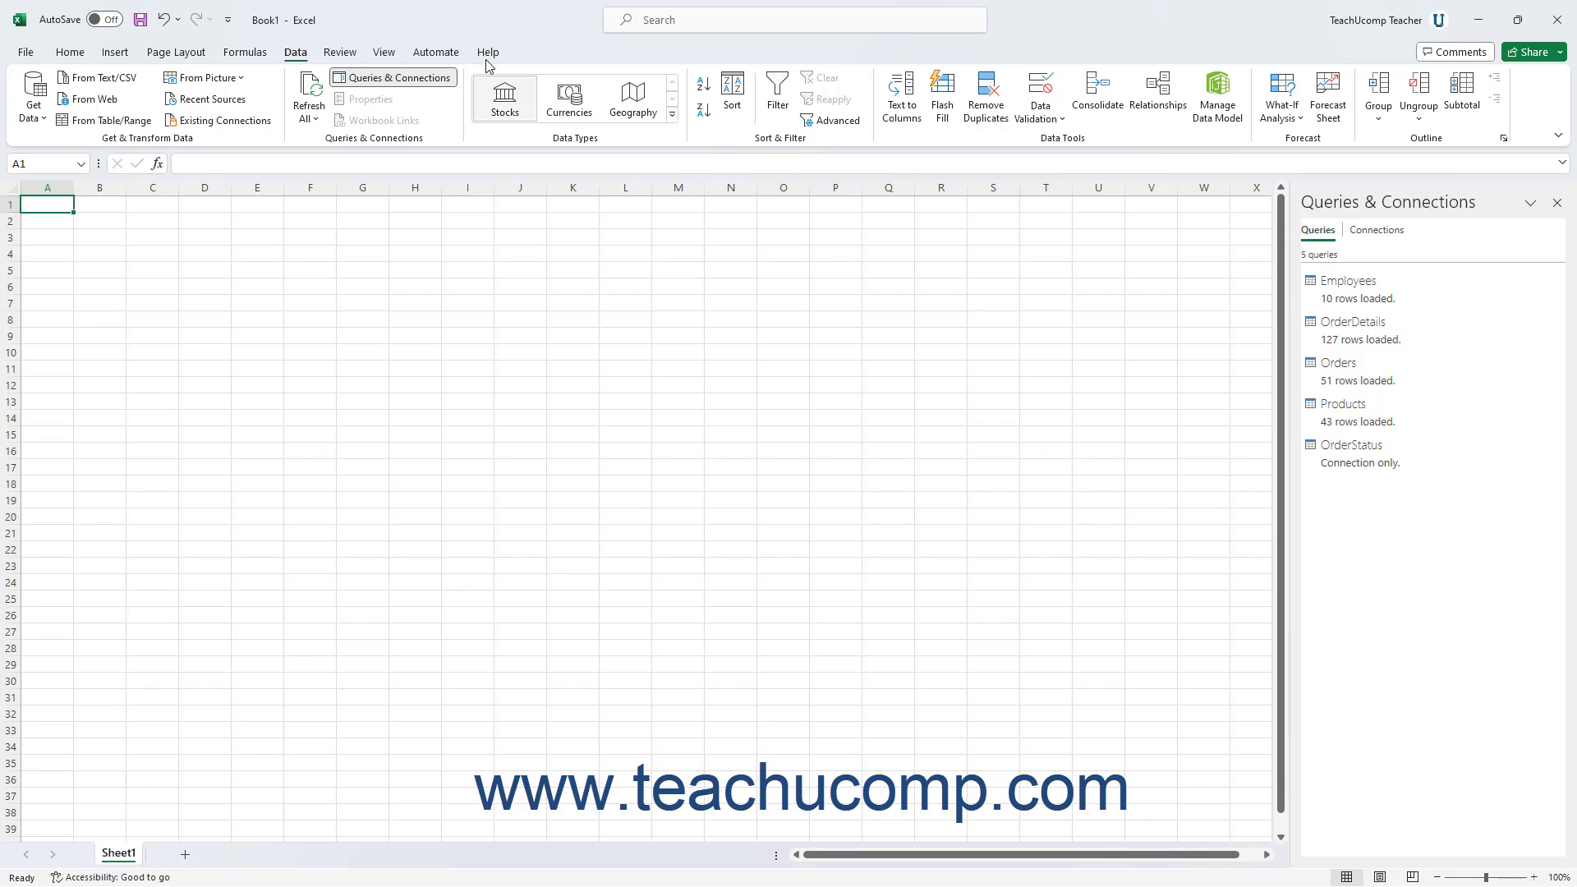
click(389, 82)
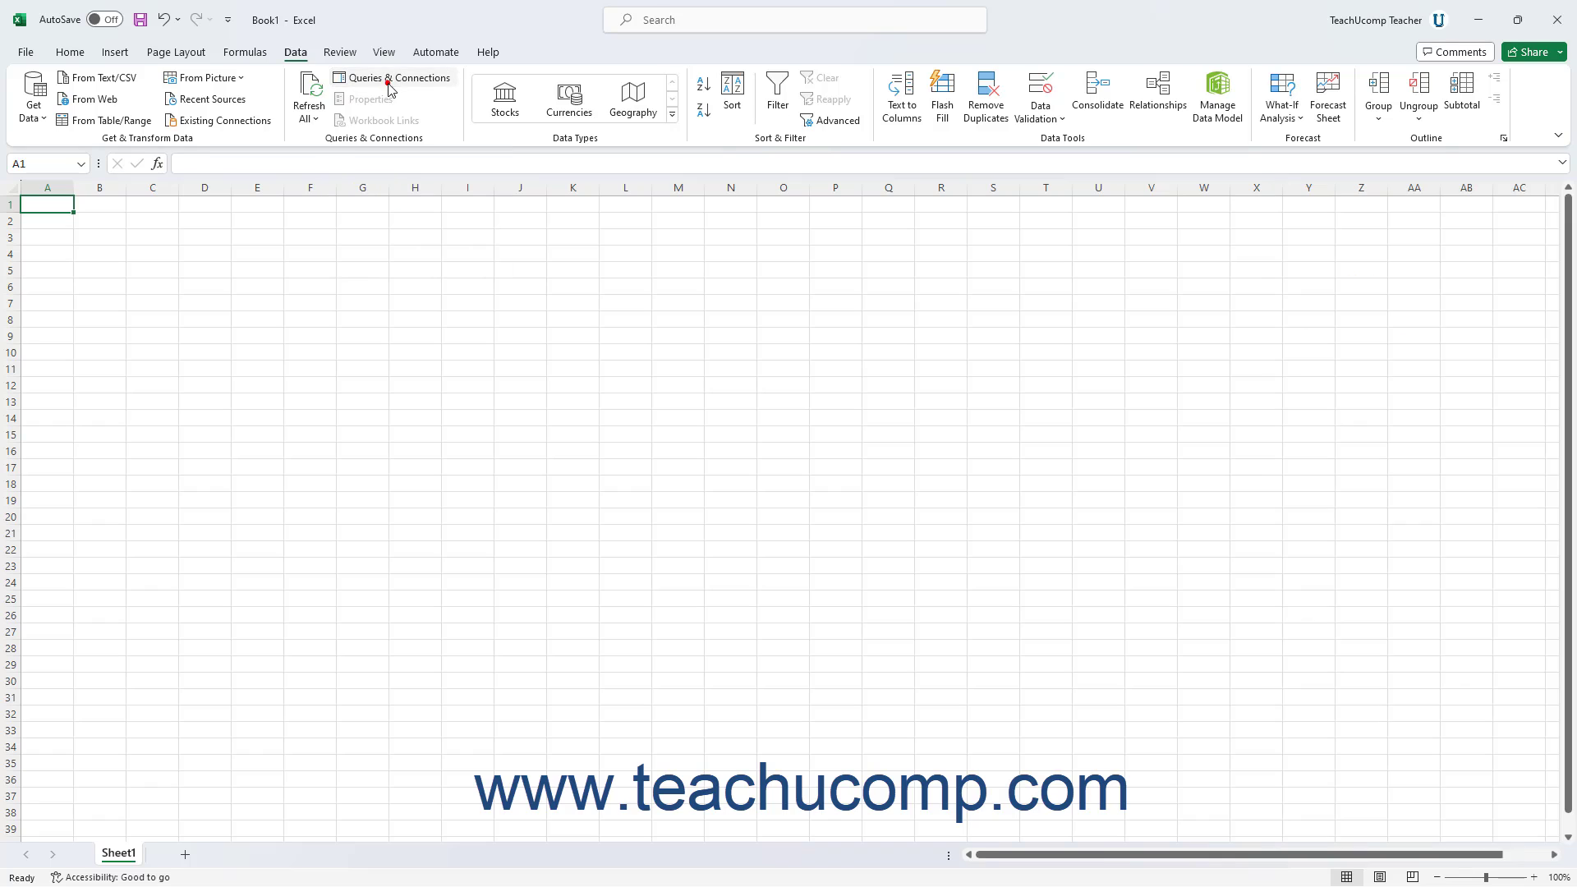
click(390, 82)
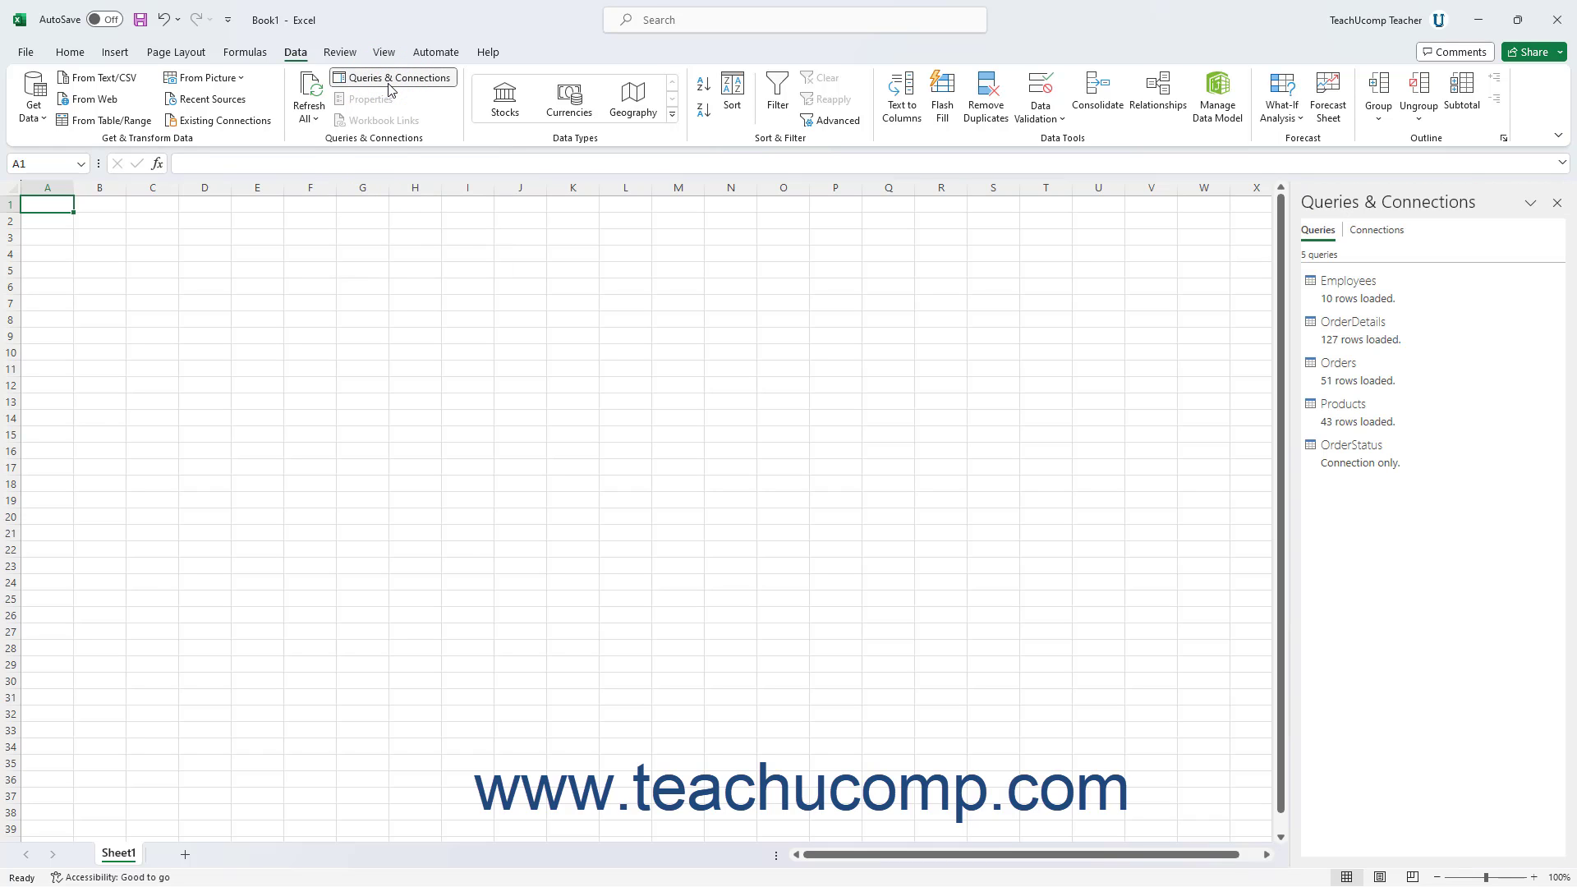
Open the Load To import options for the Employees query.
mouse_move(1348, 306)
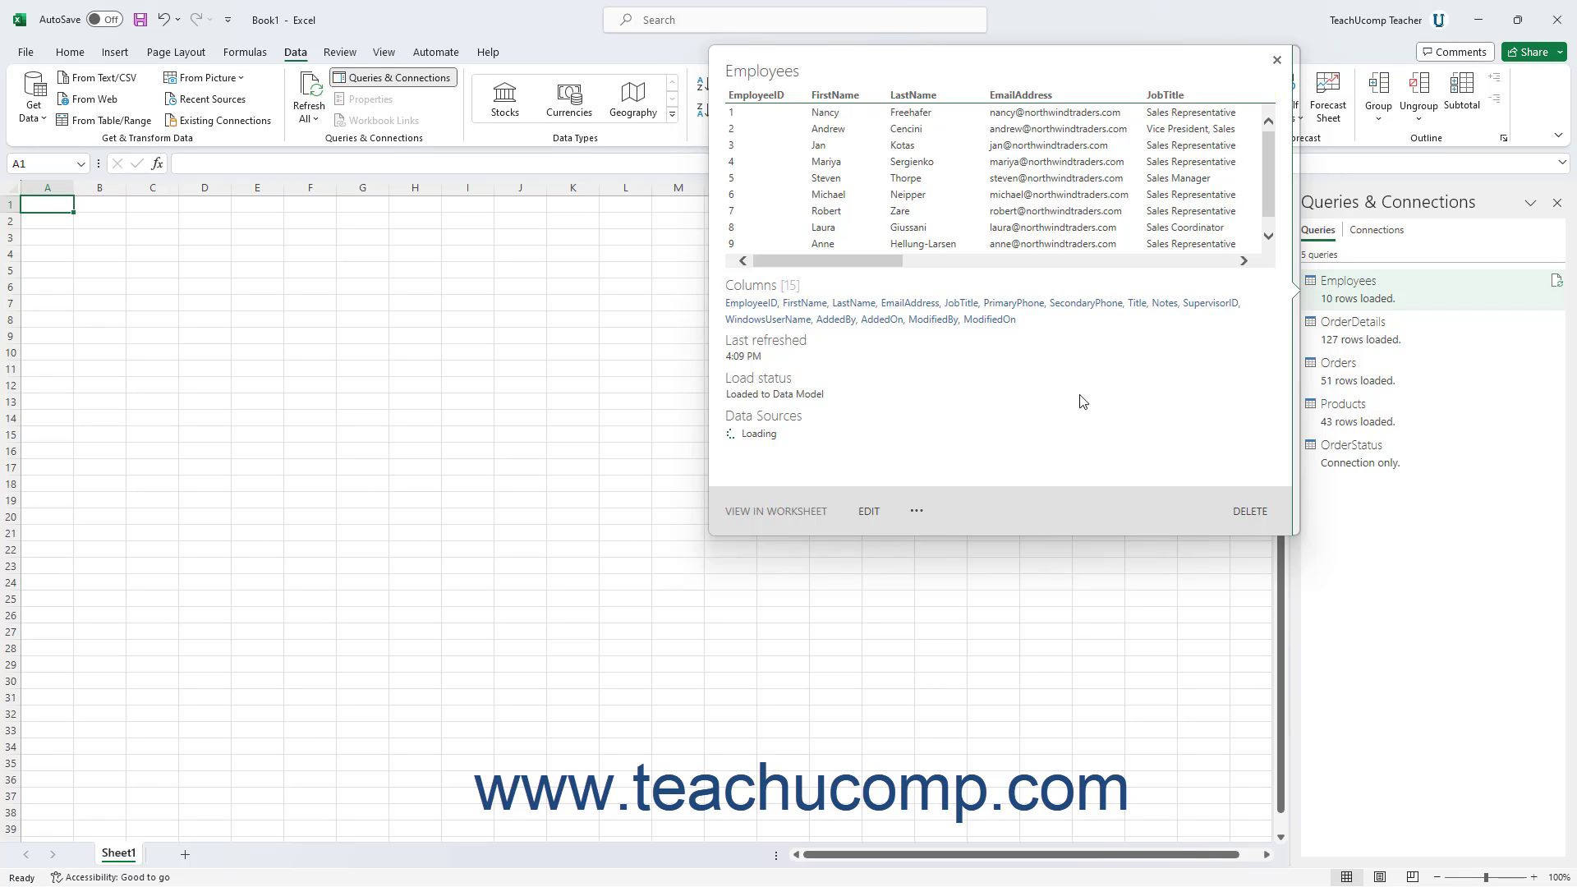
click(917, 511)
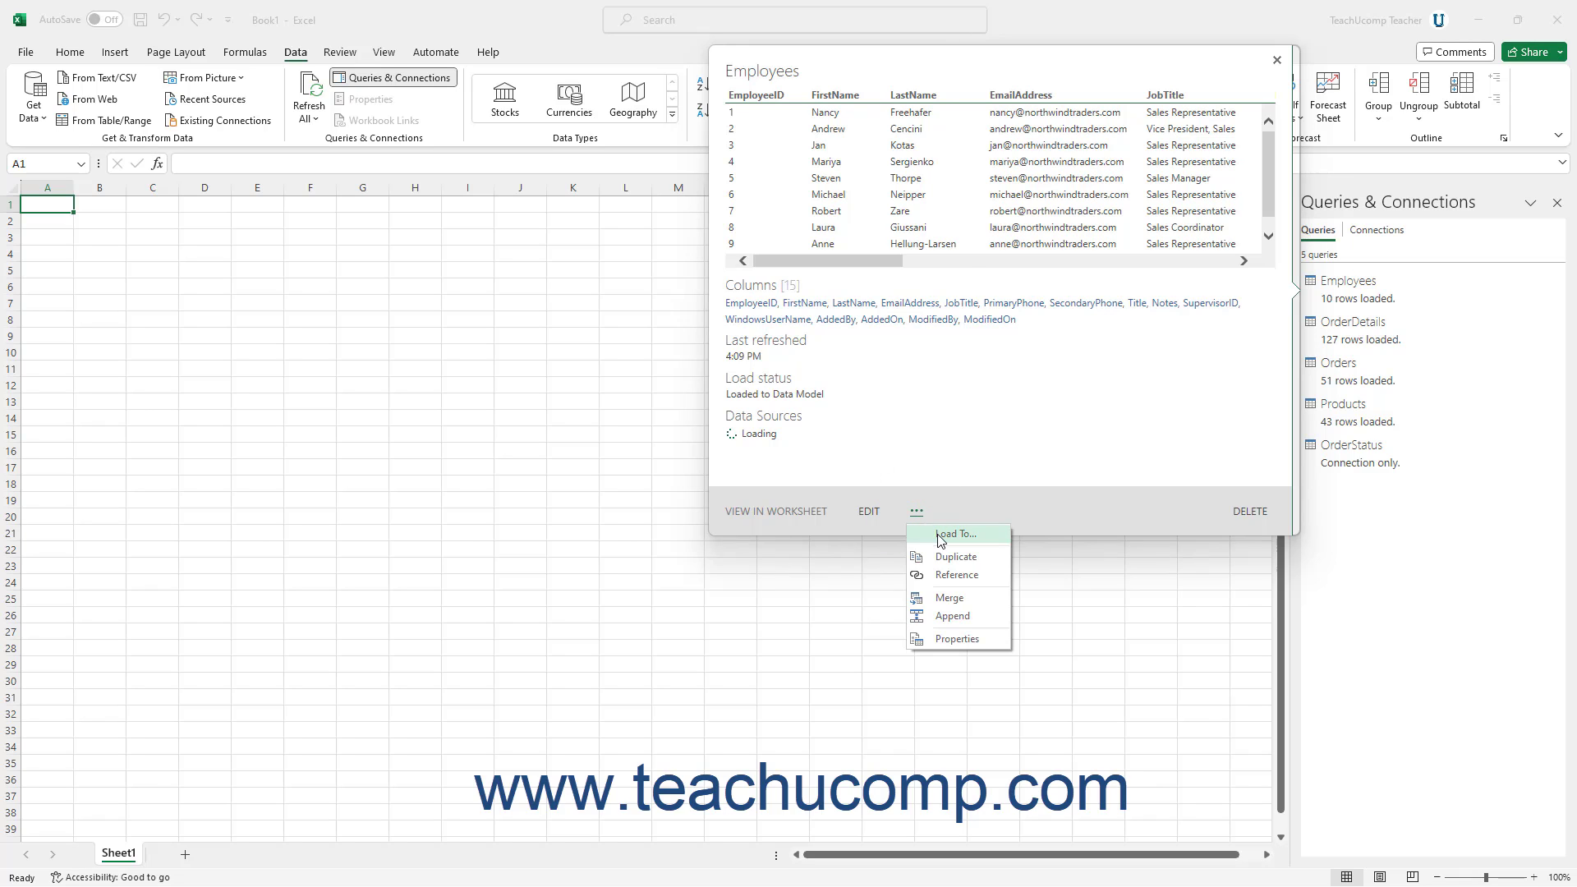
click(941, 535)
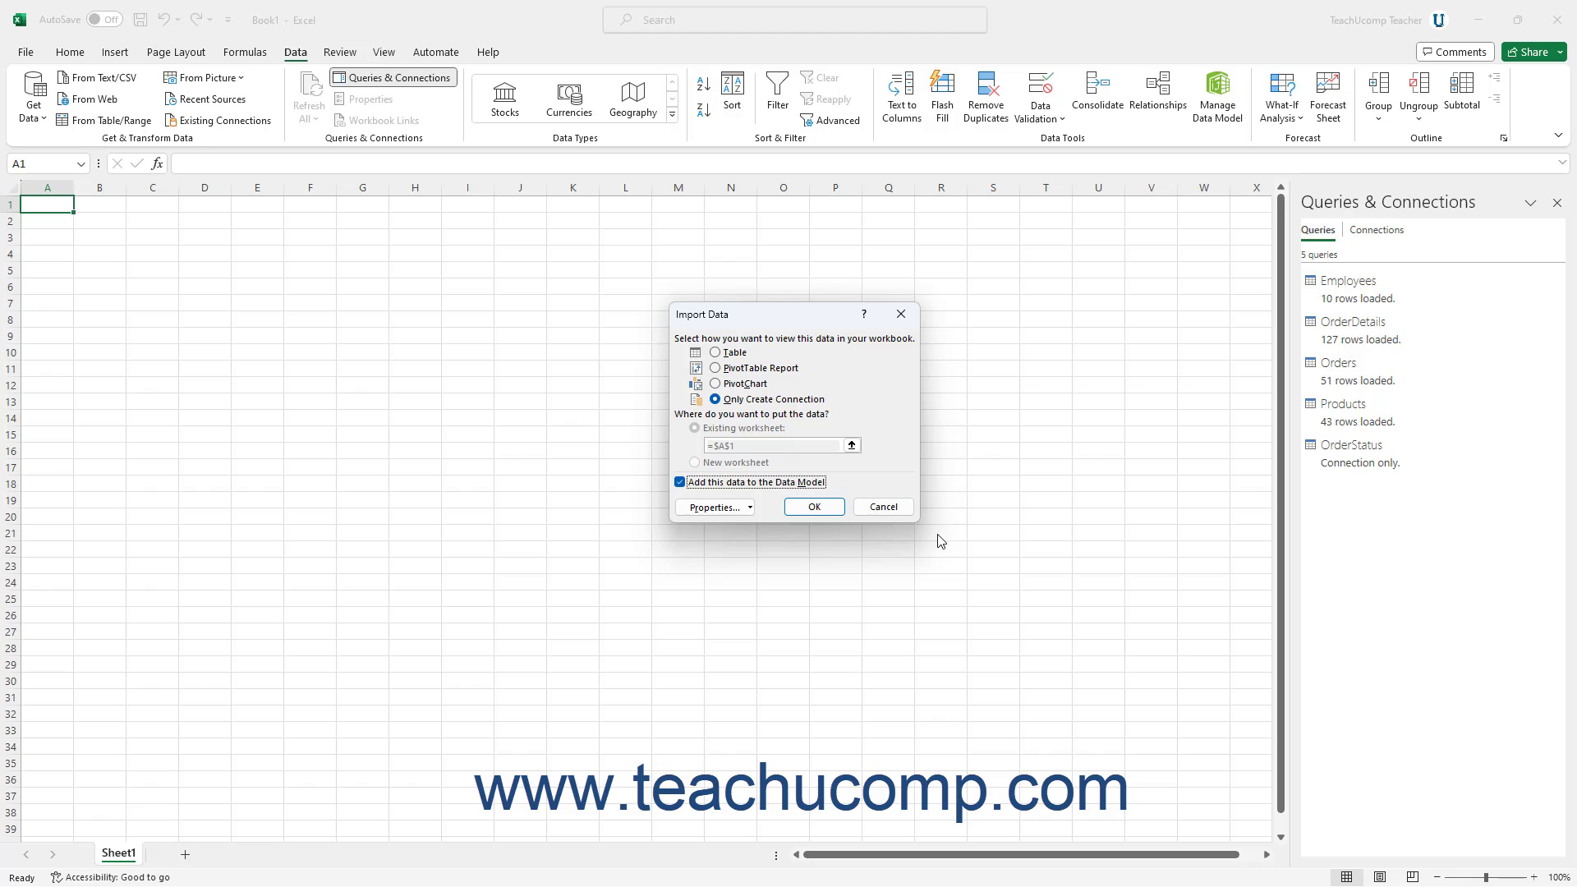
click(744, 317)
Try the Table, PivotTable Report, PivotChart and Only Create Connection view options for the Employees data.
click(735, 353)
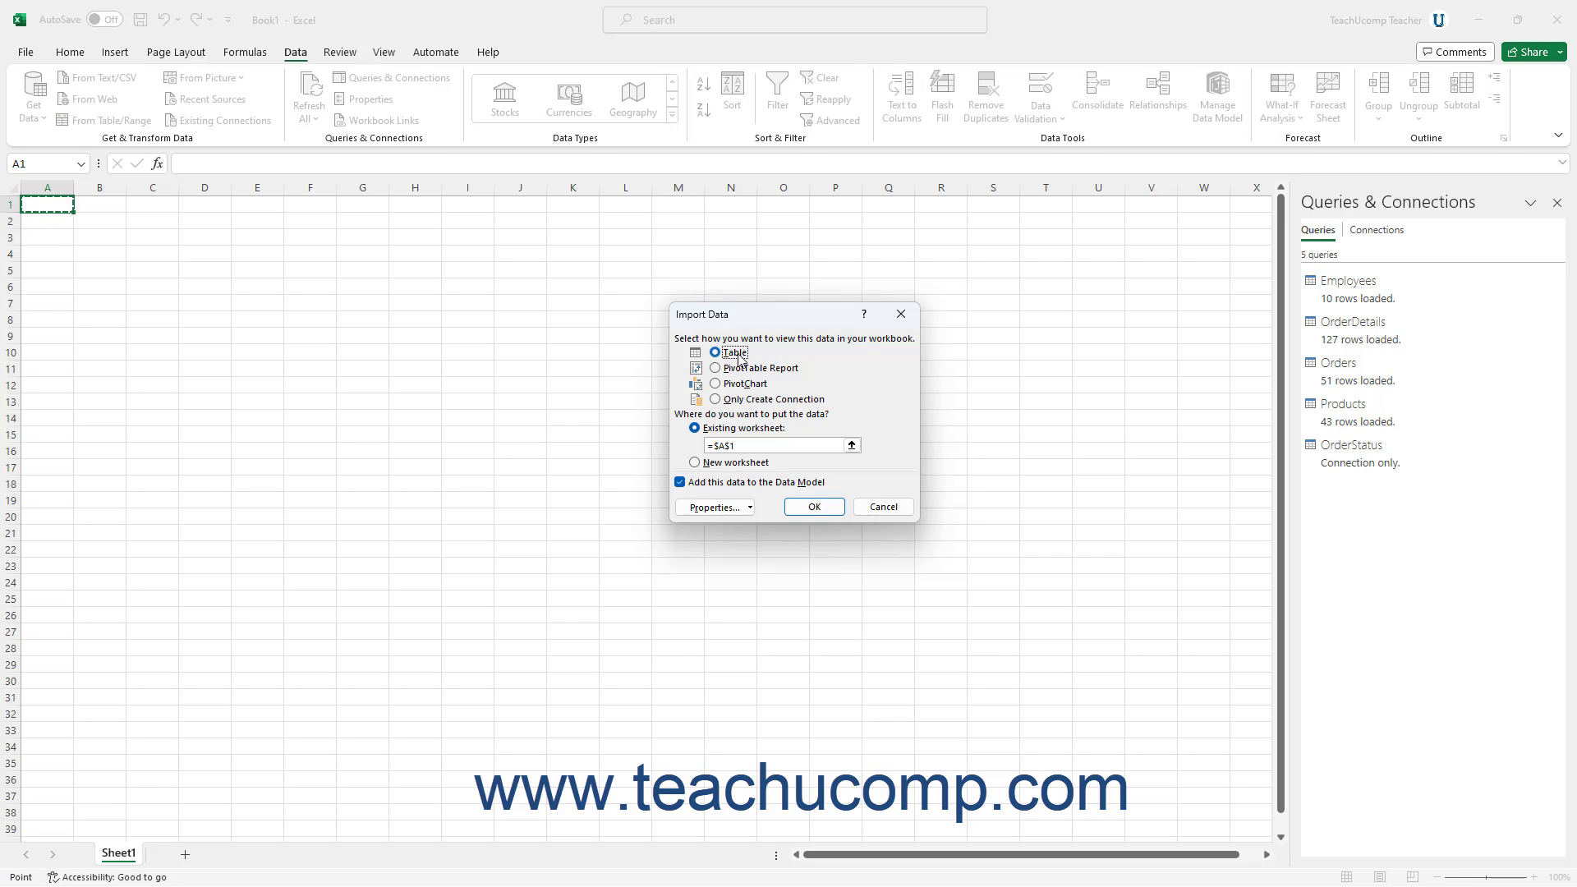
click(735, 369)
click(736, 384)
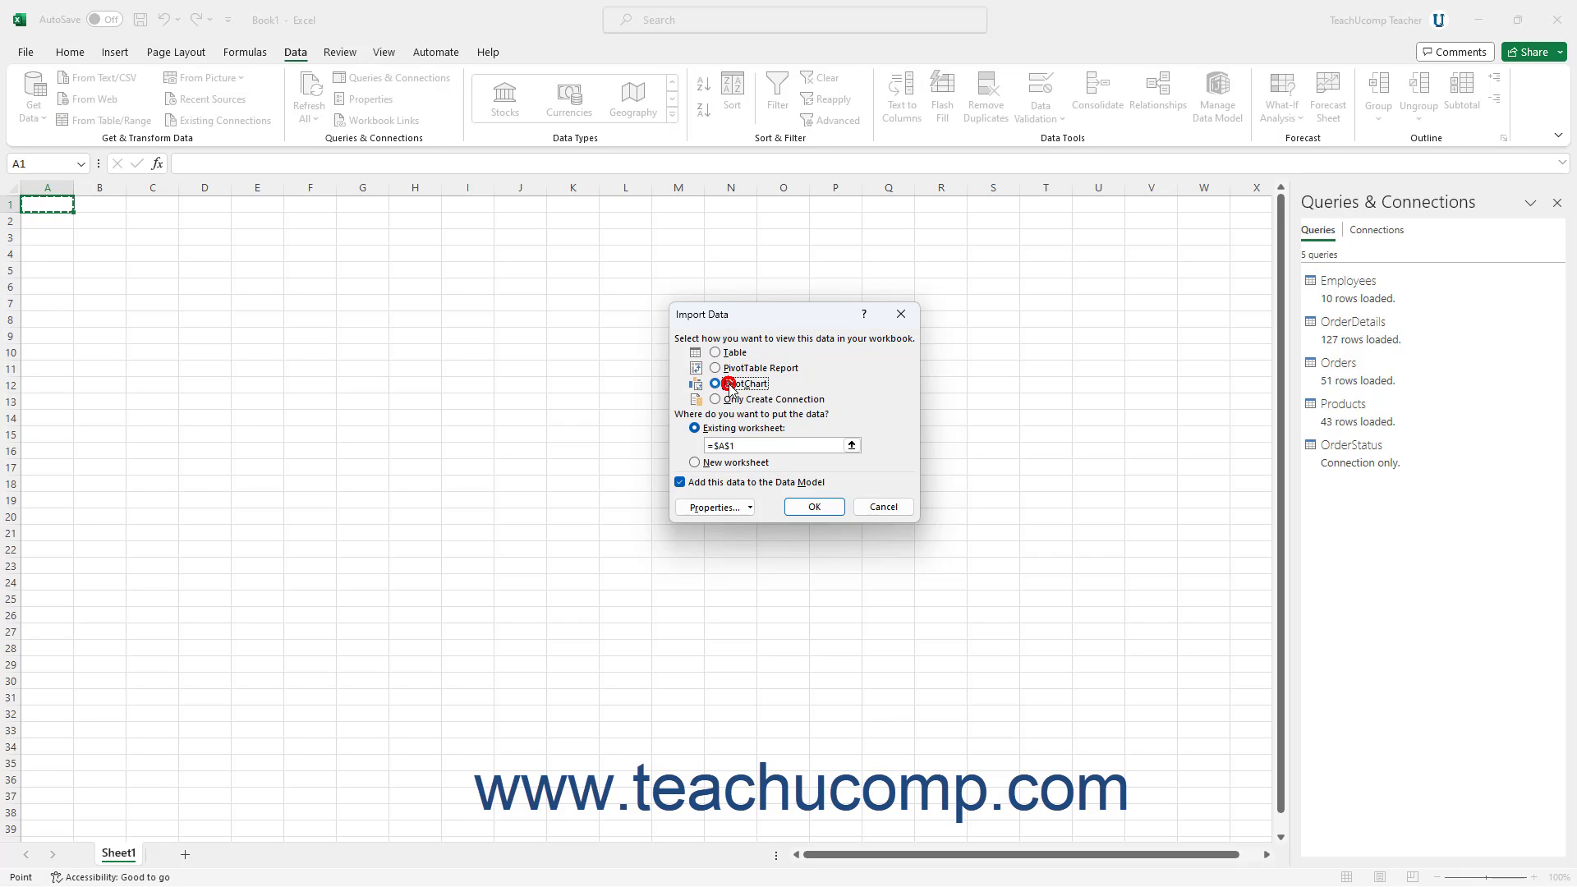
click(737, 400)
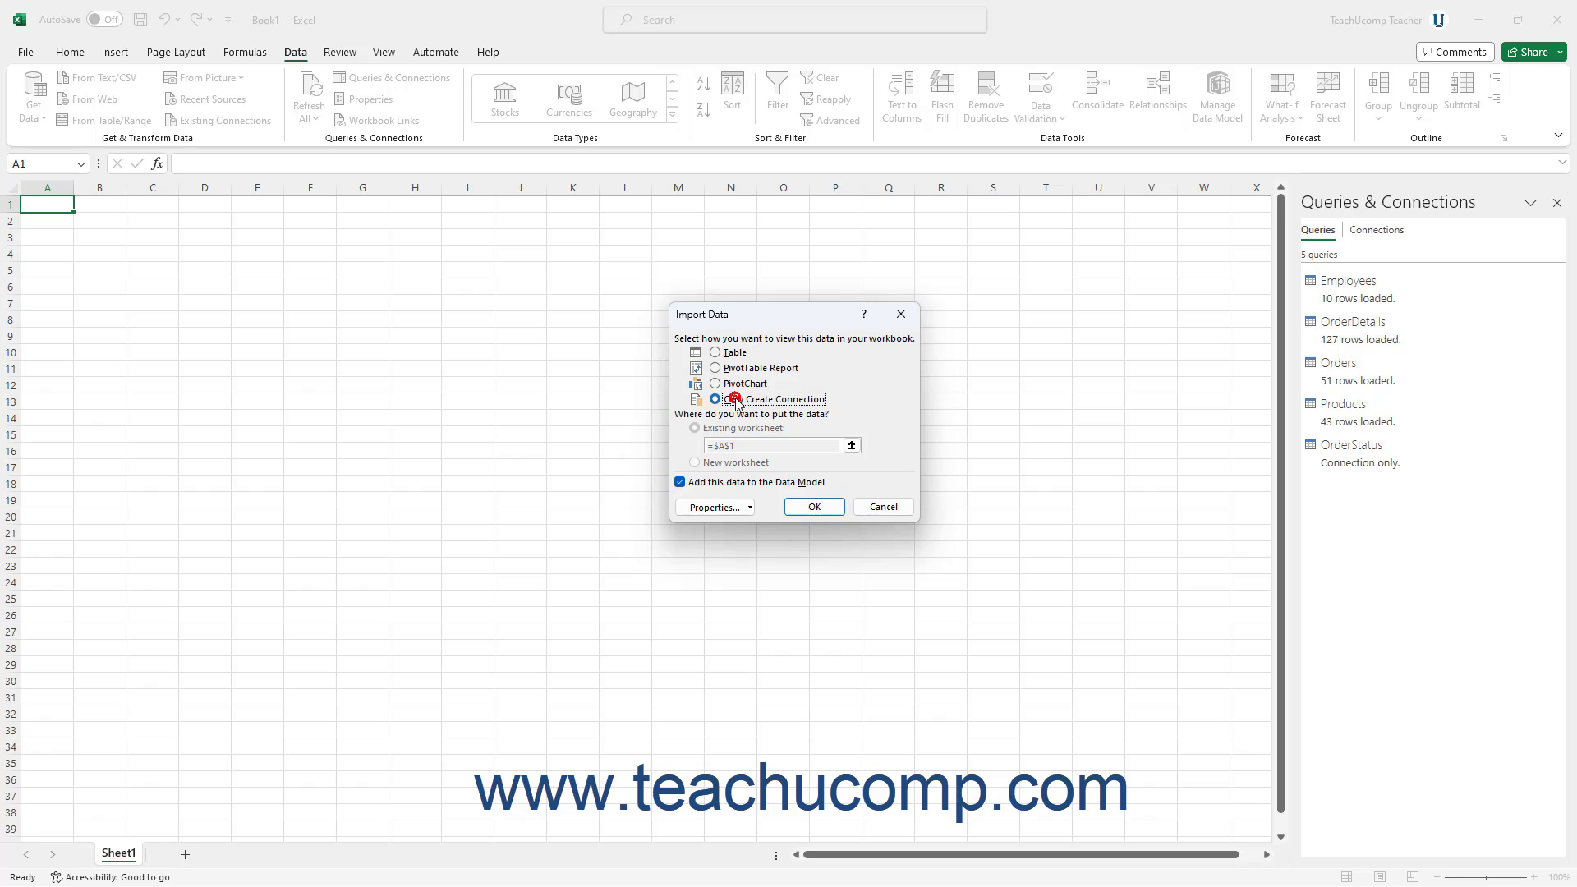
Load the Employees data as a table in the existing worksheet at =$A$1, with the data also added to the Data Model.
click(737, 355)
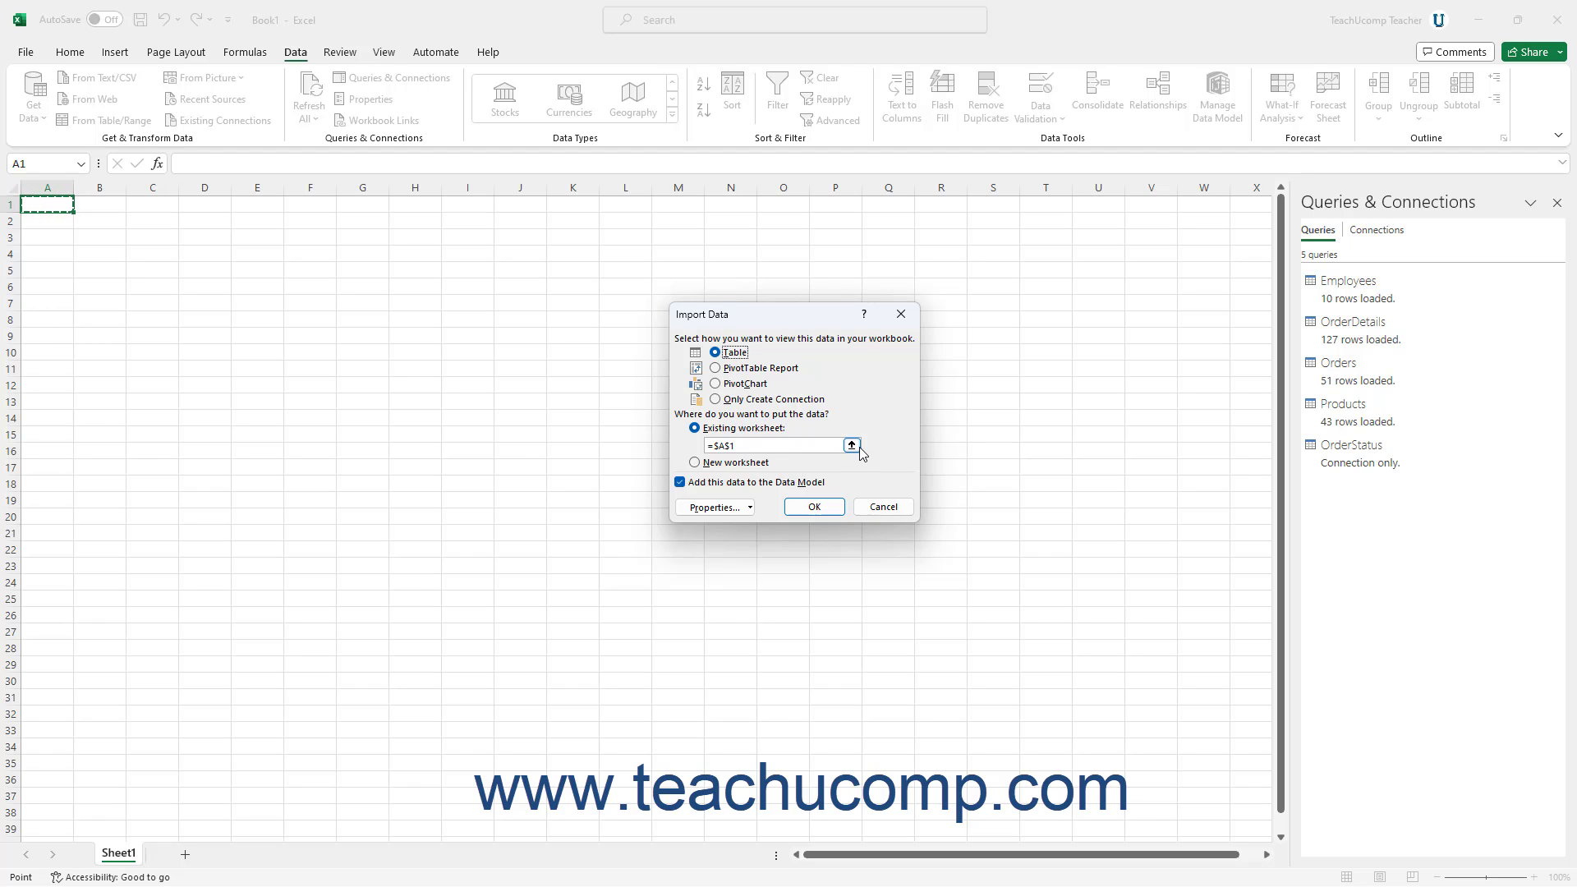
click(769, 403)
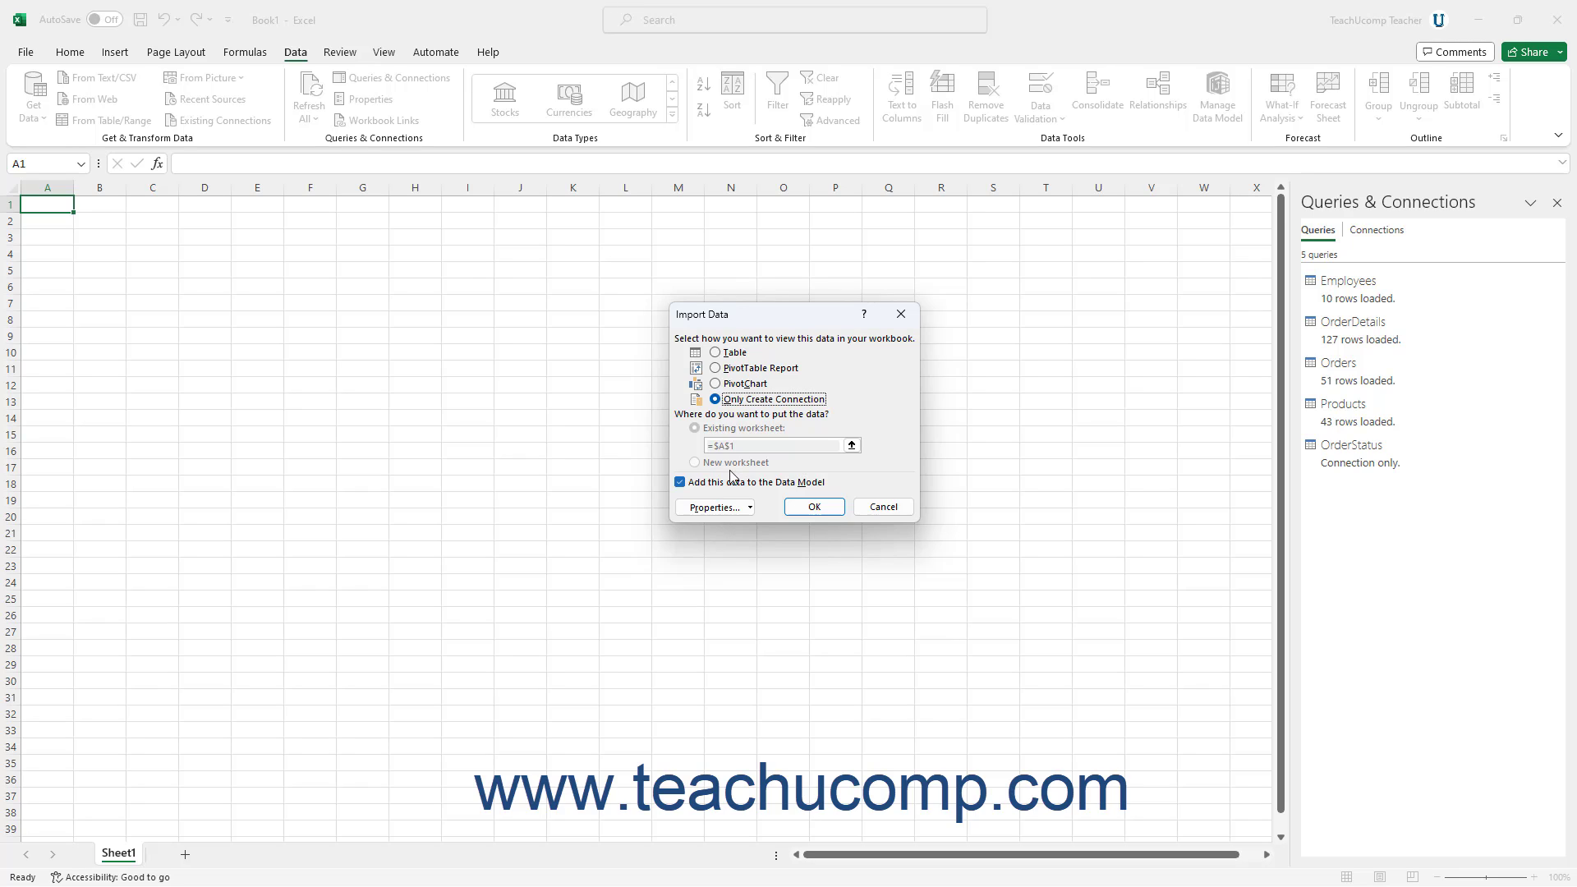
click(737, 353)
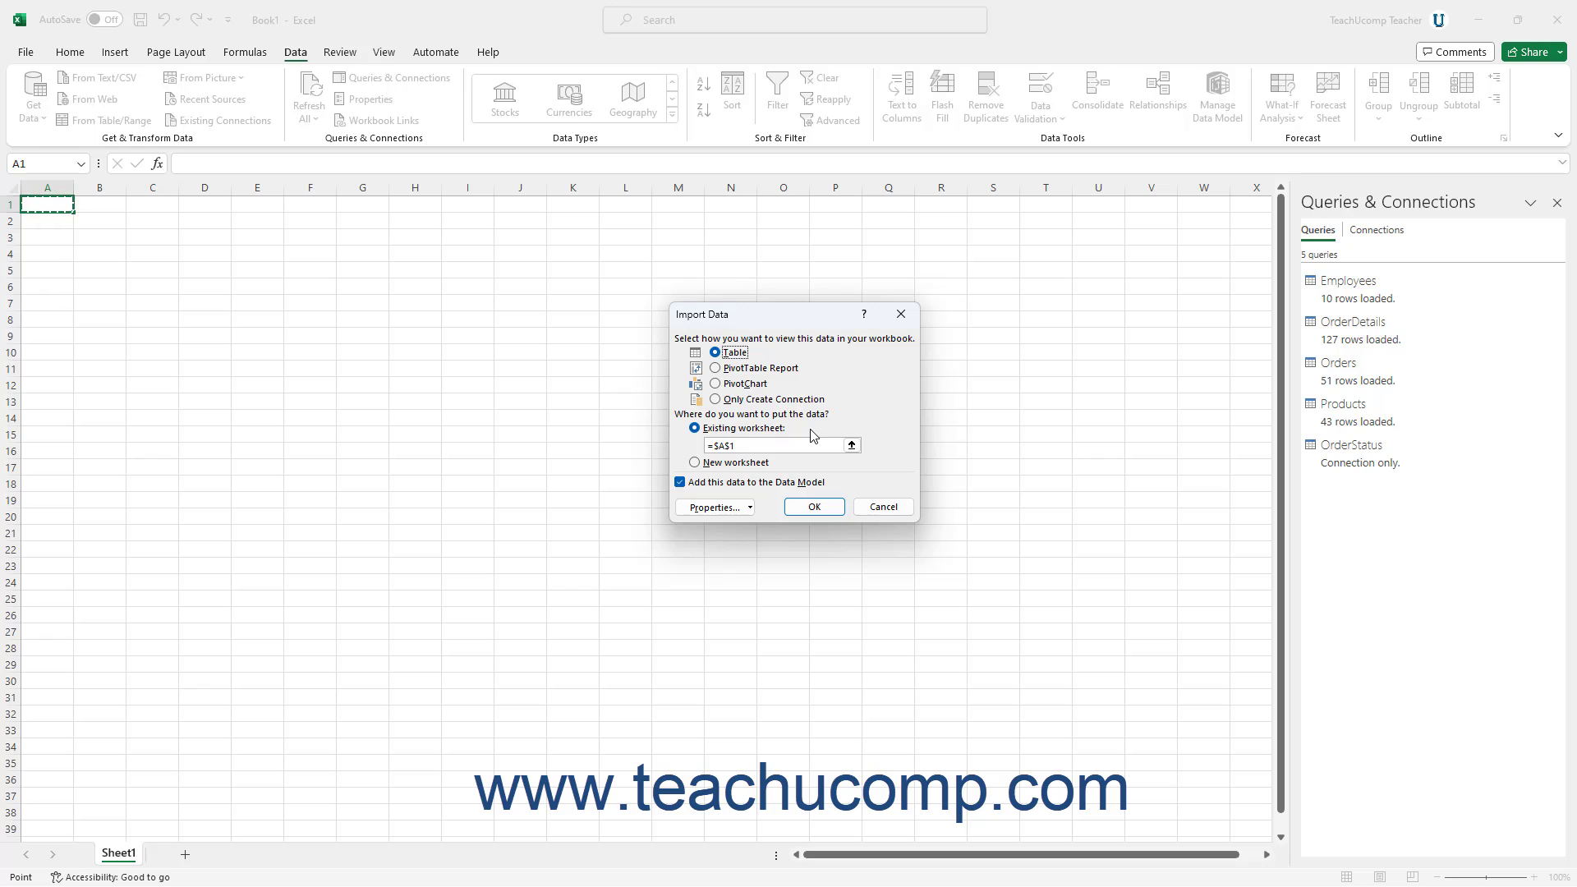
click(818, 507)
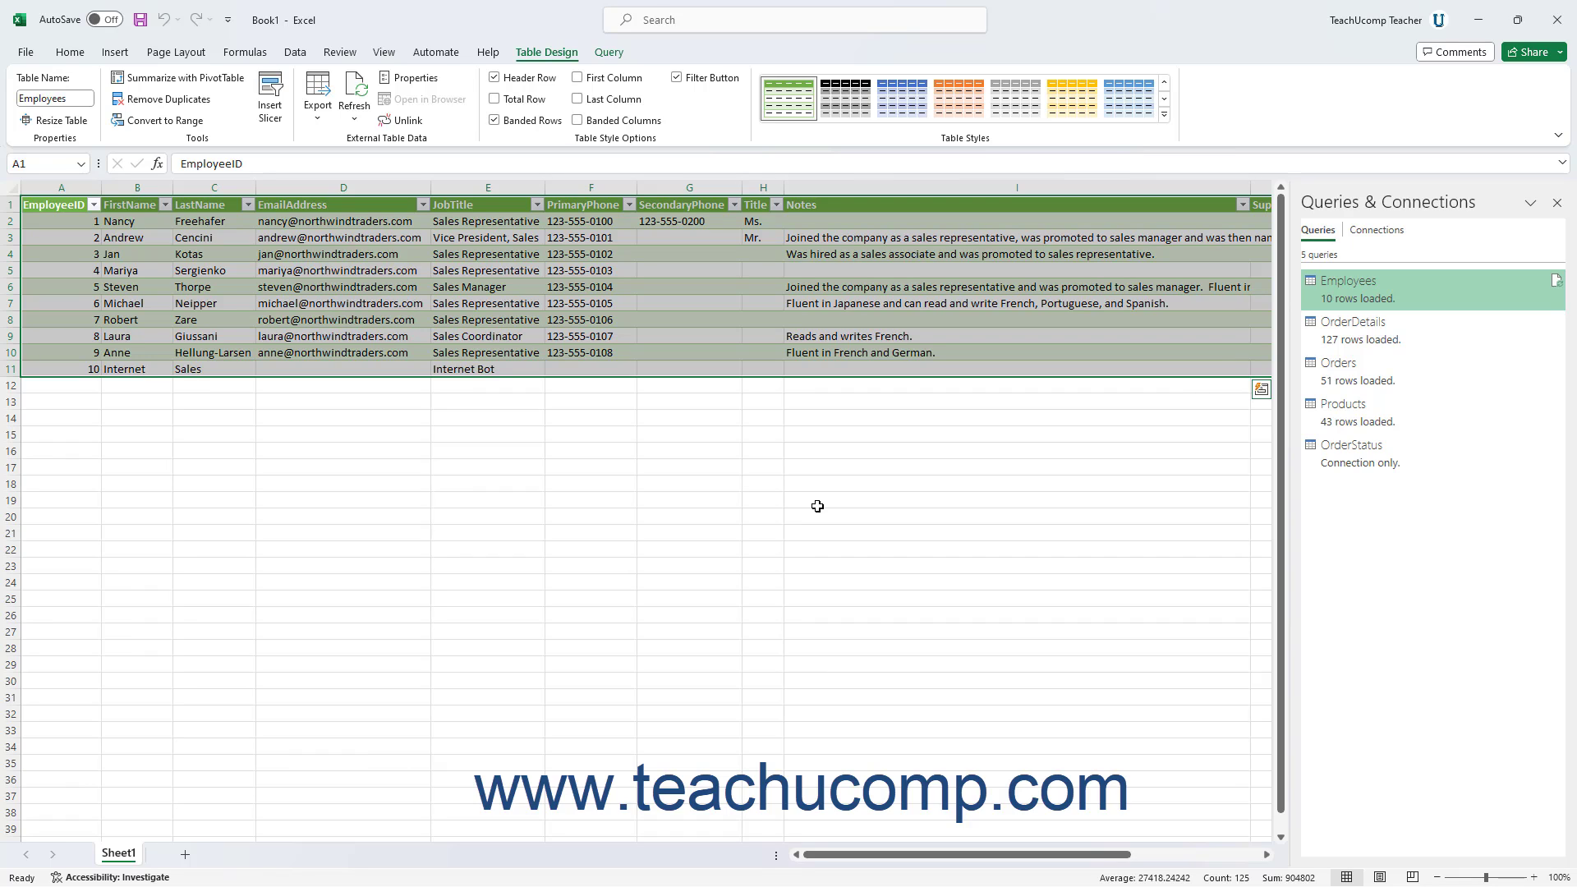
Examine the SQL Server database import settings, and cancel them without connecting to a server.
click(299, 54)
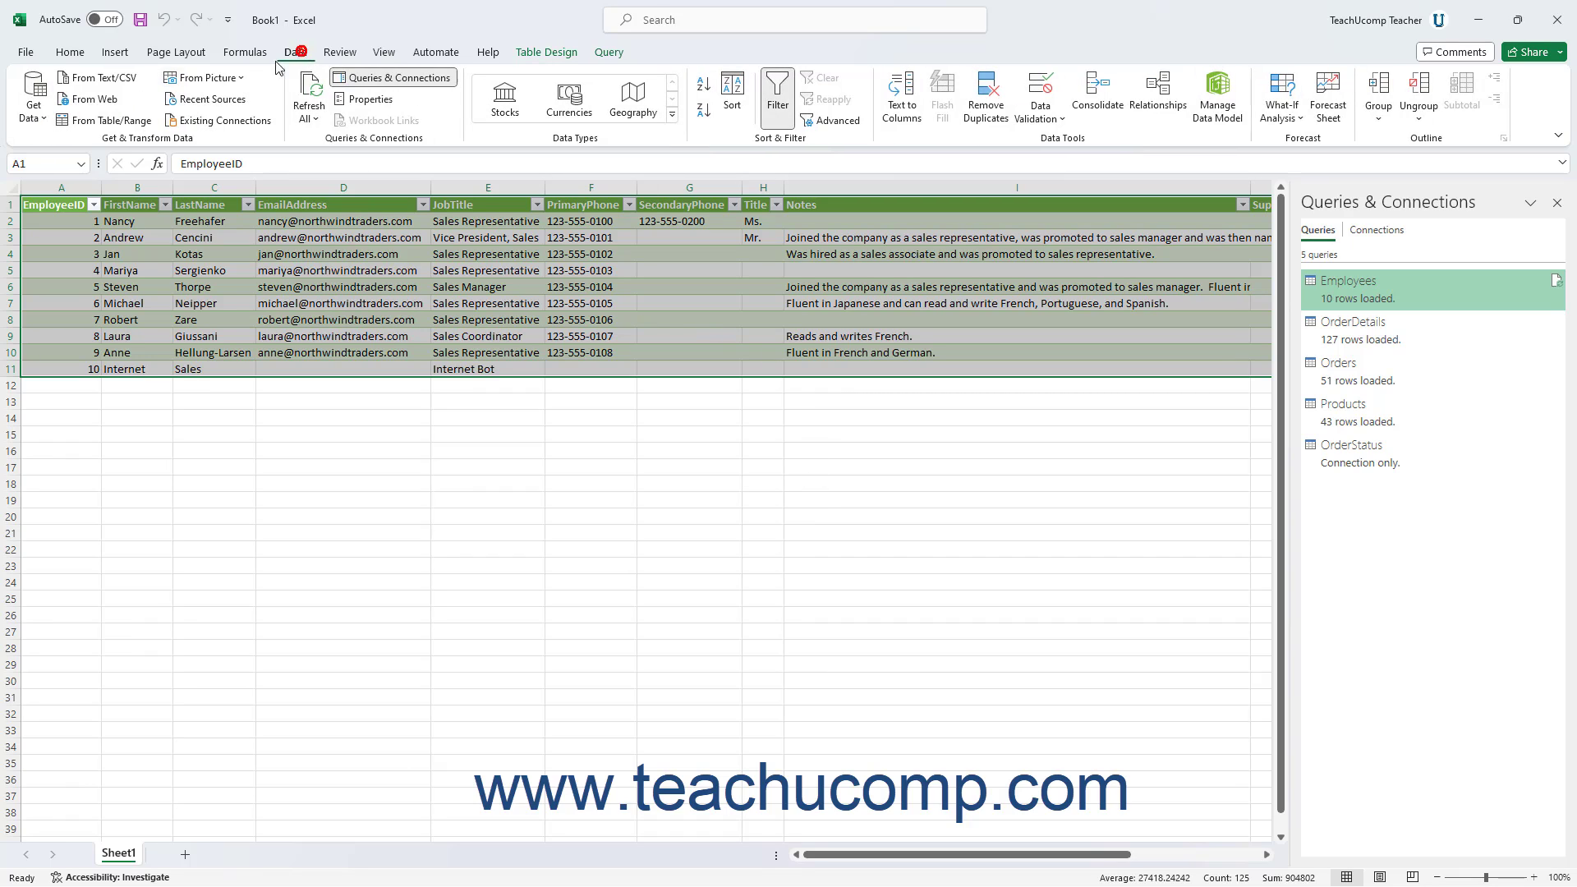
click(39, 120)
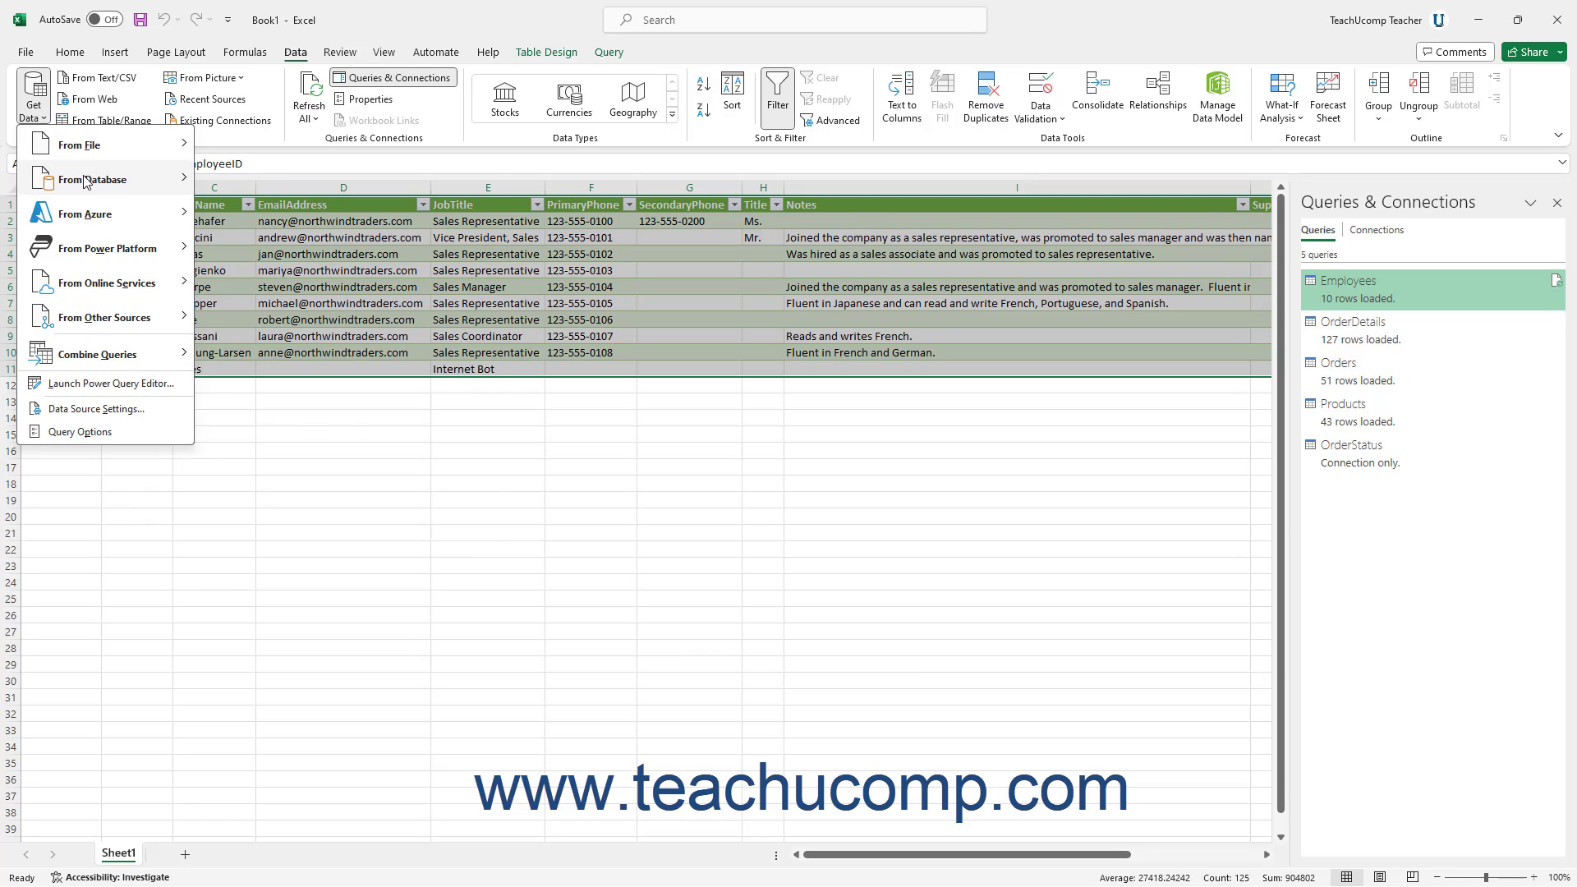
mouse_move(87, 183)
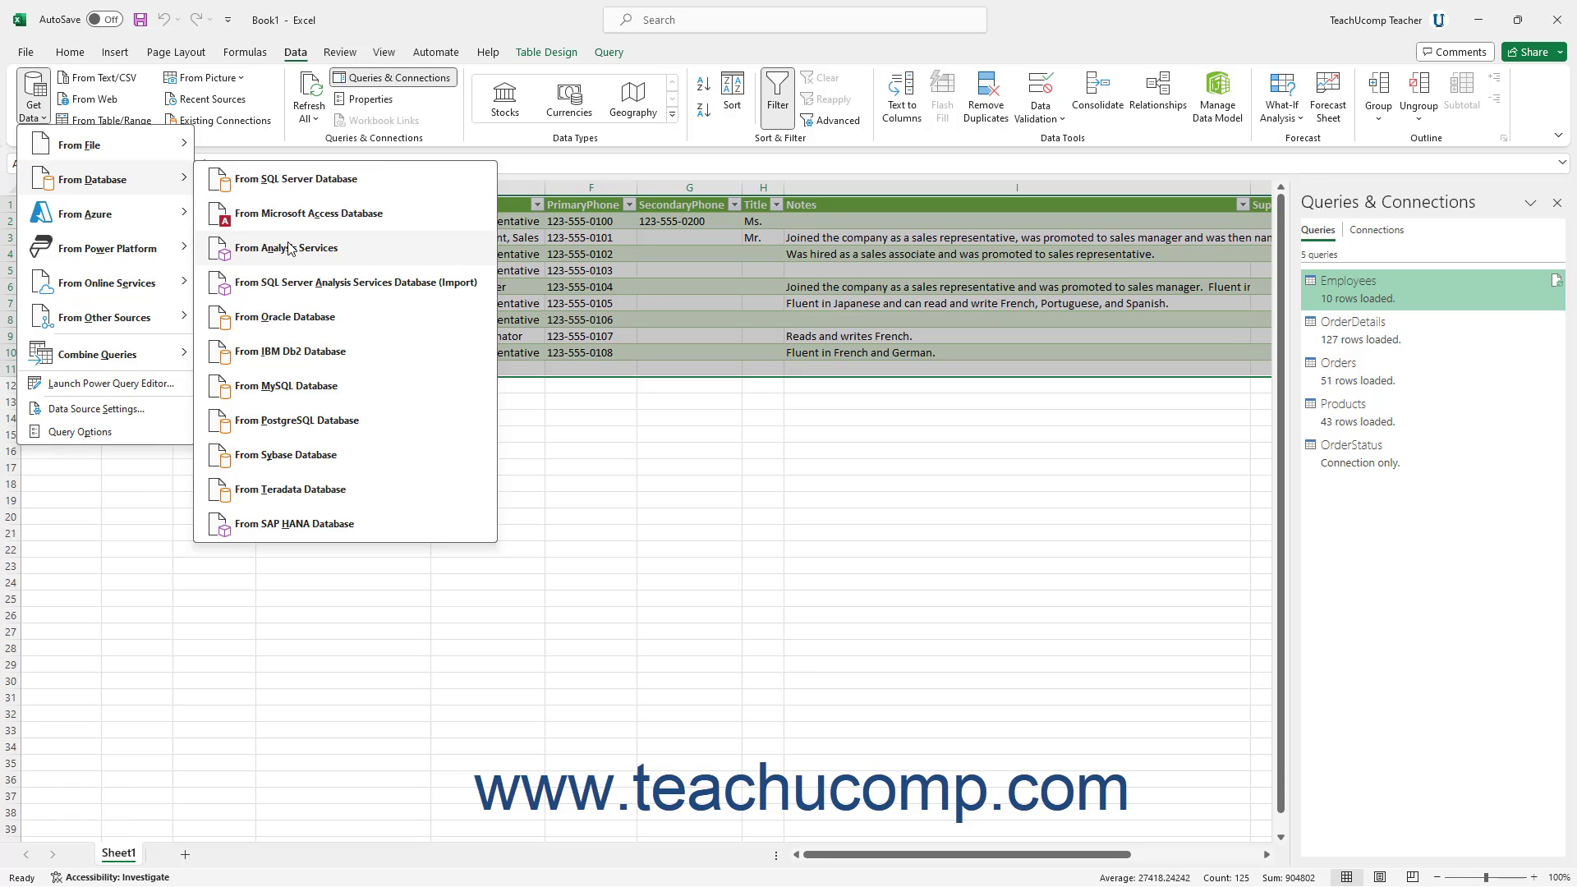
click(296, 189)
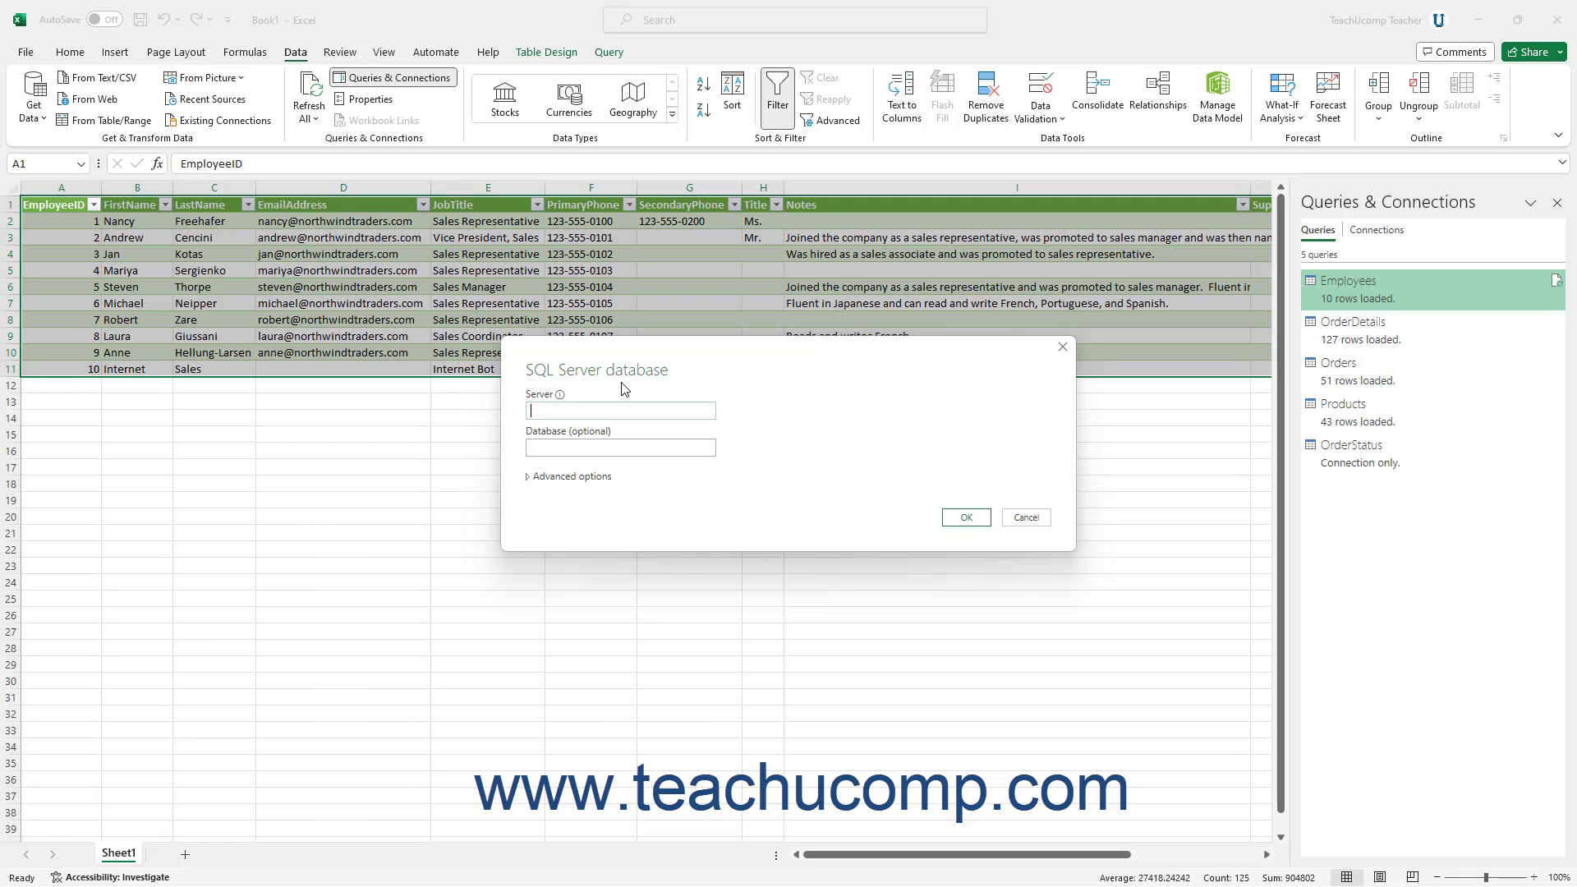
click(1027, 518)
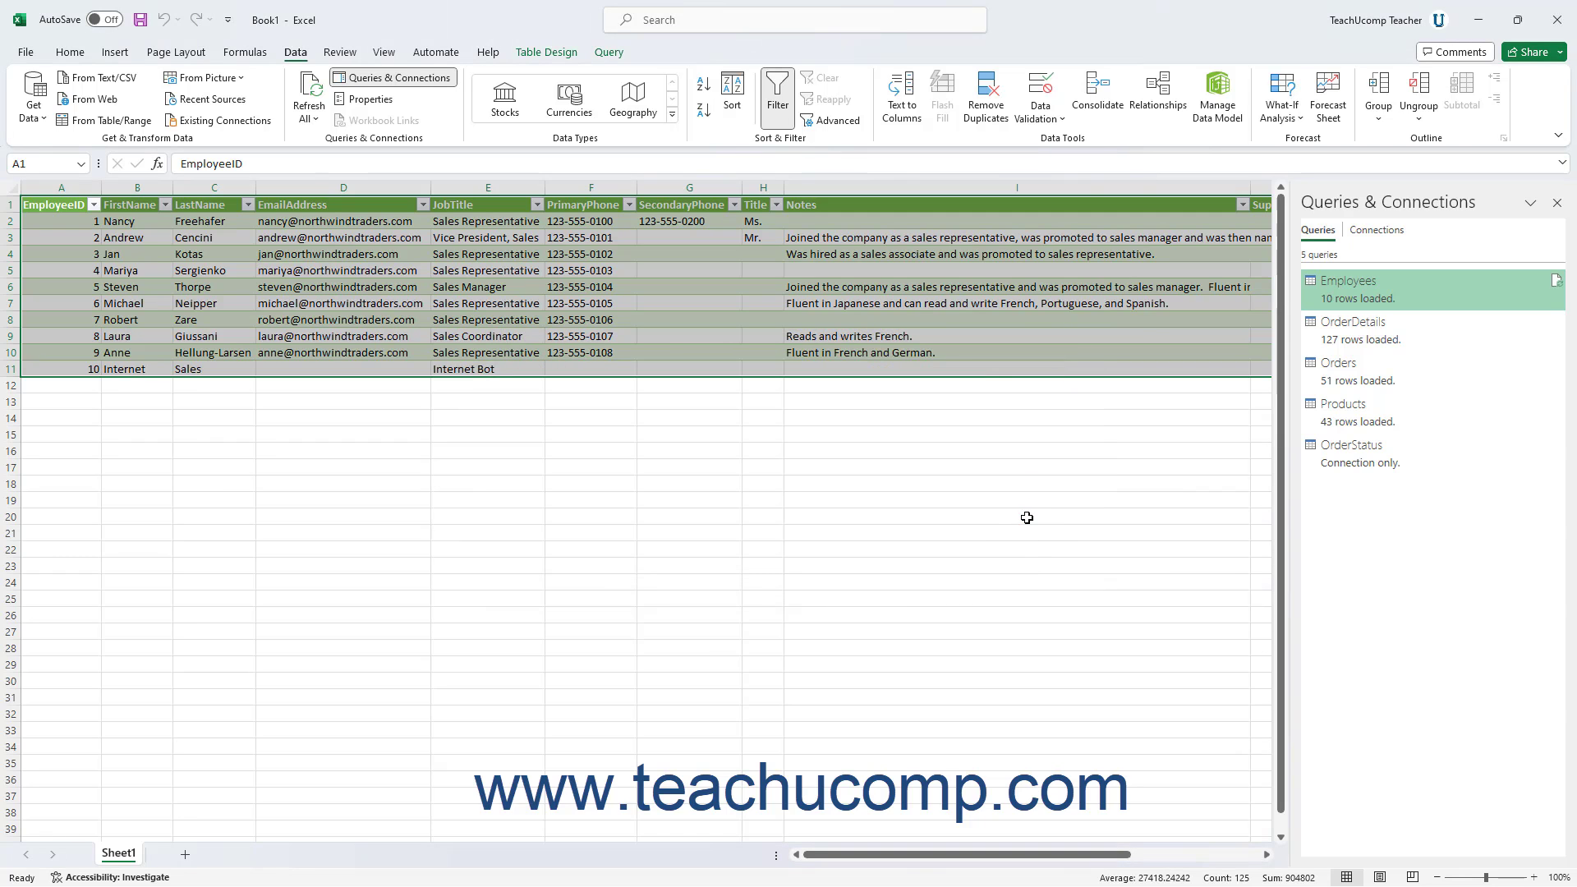